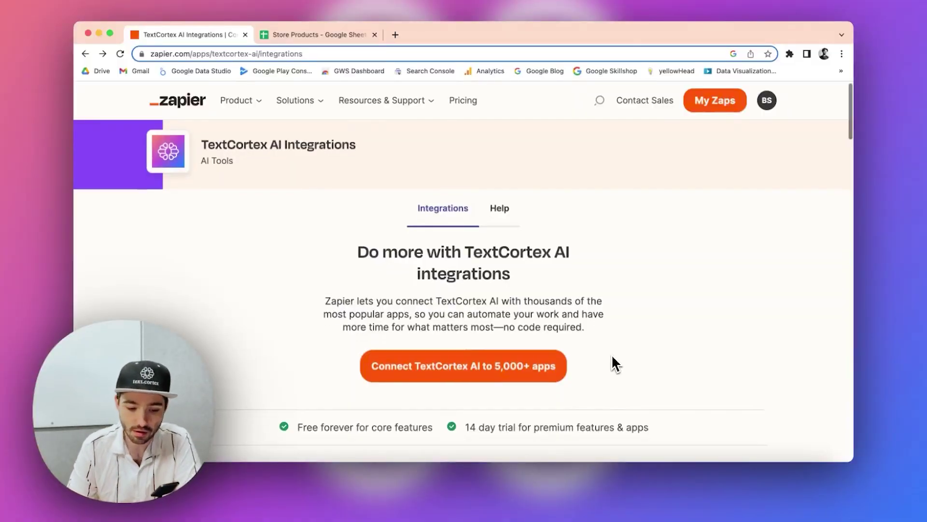
Scroll the TextCortex AI template list down to the Google Sheets product-descriptions template
{"action": "scroll", "coordinate": [612, 357], "scroll_direction": "down", "scroll_amount": 2}
{"action": "scroll", "coordinate": [614, 361], "scroll_direction": "down", "scroll_amount": 12}
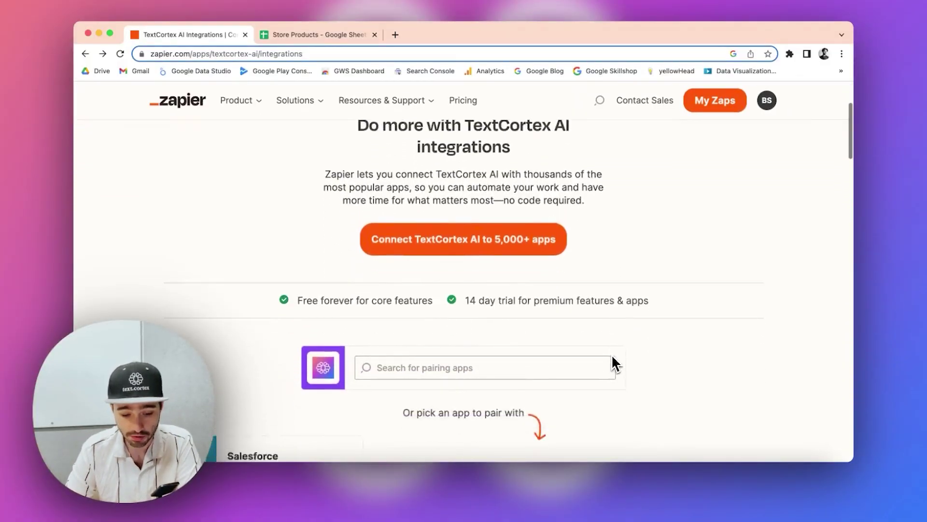
{"action": "scroll", "coordinate": [612, 357], "scroll_direction": "down", "scroll_amount": 3}
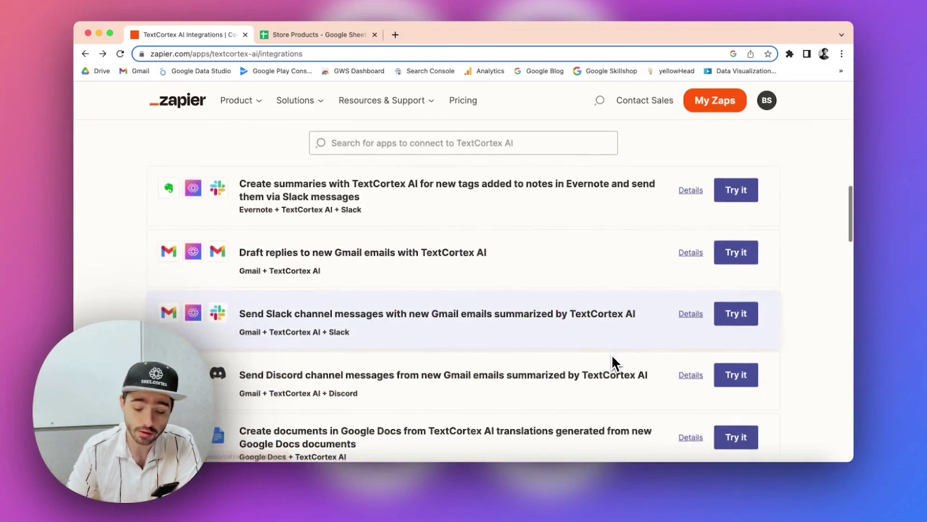
{"action": "scroll", "coordinate": [611, 354], "scroll_direction": "down", "scroll_amount": 1}
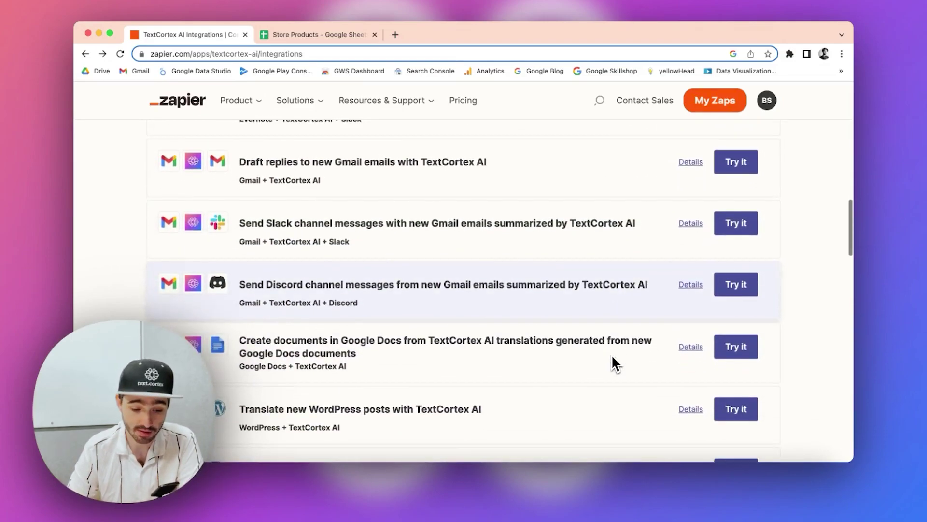
{"action": "scroll", "coordinate": [587, 323], "scroll_direction": "up", "scroll_amount": 1}
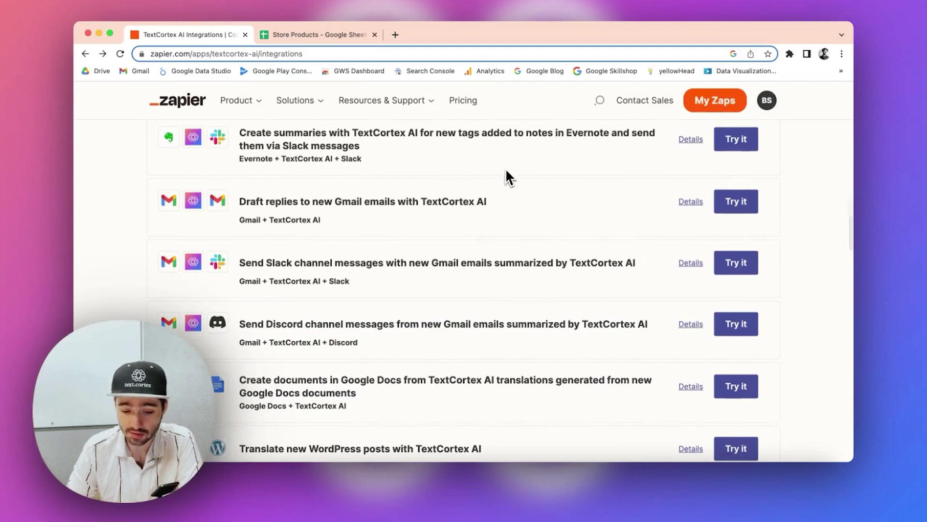
{"action": "scroll", "coordinate": [498, 190], "scroll_direction": "up", "scroll_amount": 1}
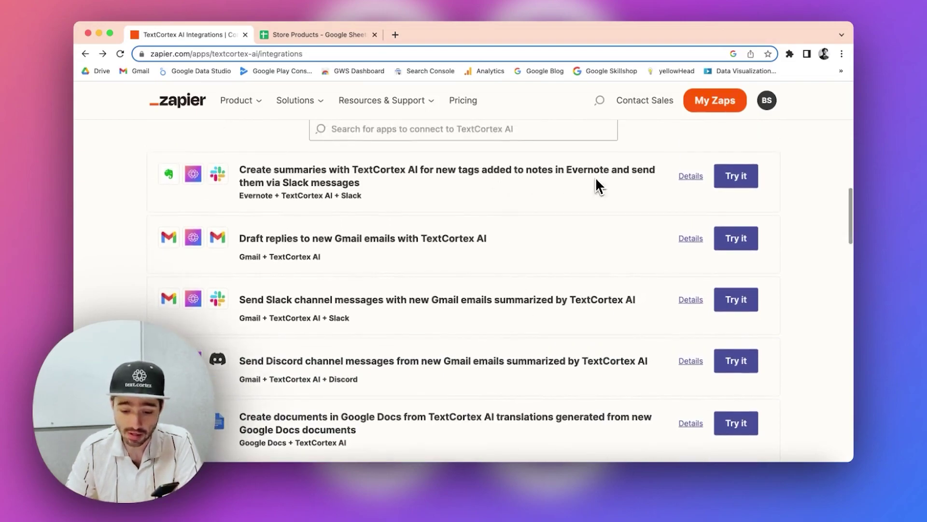
{"action": "scroll", "coordinate": [685, 198], "scroll_direction": "down", "scroll_amount": 2}
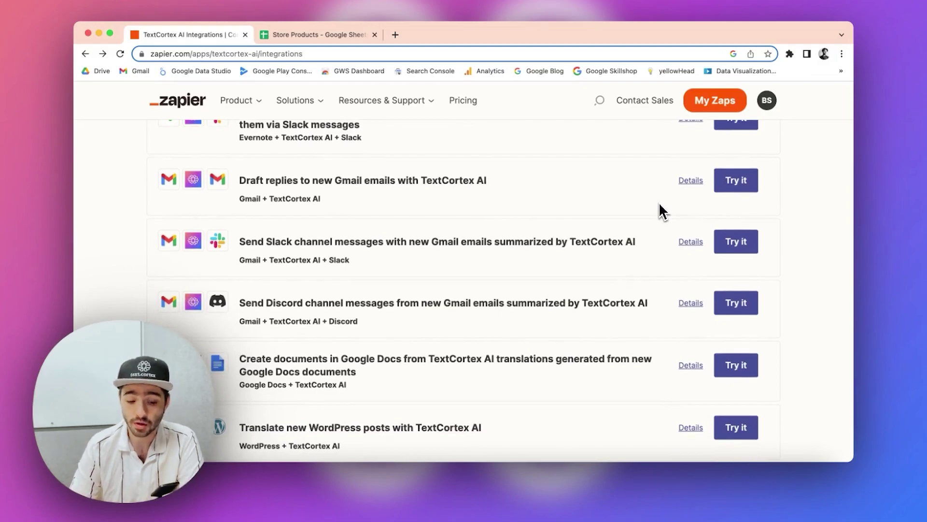
{"action": "scroll", "coordinate": [660, 205], "scroll_direction": "down", "scroll_amount": 2}
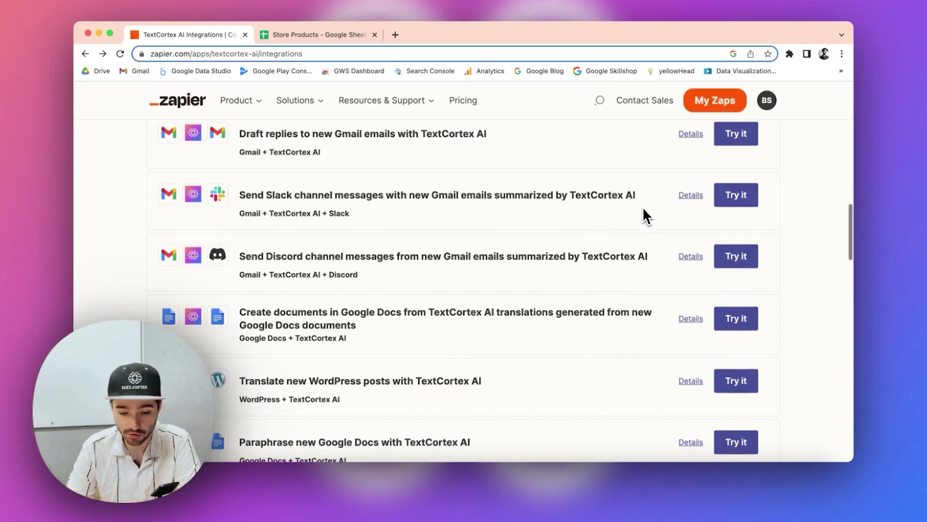
{"action": "scroll", "coordinate": [638, 210], "scroll_direction": "down", "scroll_amount": 5}
{"action": "scroll", "coordinate": [636, 211], "scroll_direction": "down", "scroll_amount": 2}
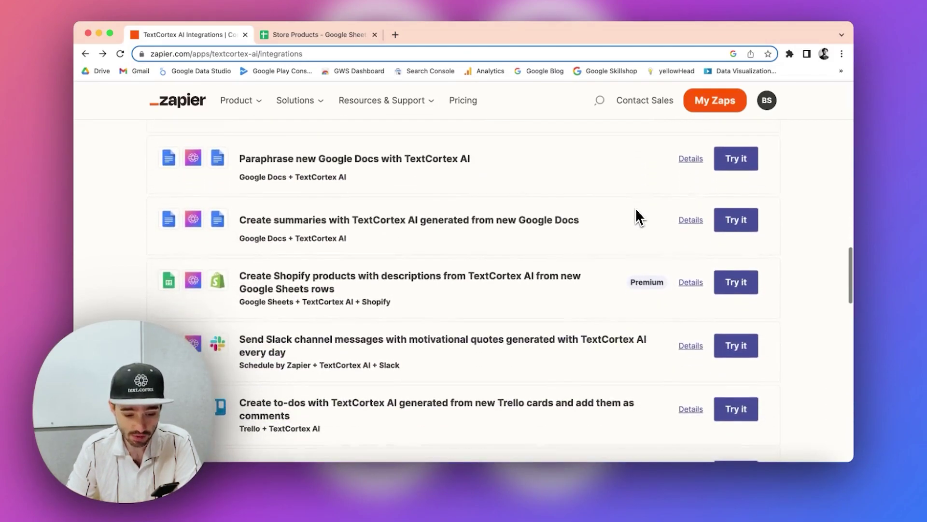
{"action": "scroll", "coordinate": [636, 211], "scroll_direction": "up", "scroll_amount": 3}
{"action": "scroll", "coordinate": [636, 212], "scroll_direction": "up", "scroll_amount": 6}
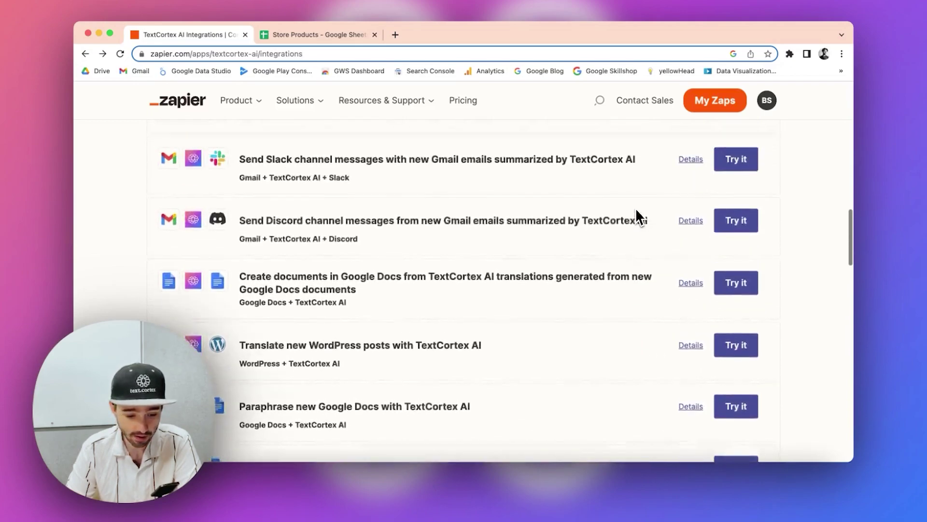
{"action": "scroll", "coordinate": [637, 212], "scroll_direction": "down", "scroll_amount": 11}
{"action": "scroll", "coordinate": [636, 210], "scroll_direction": "down", "scroll_amount": 3}
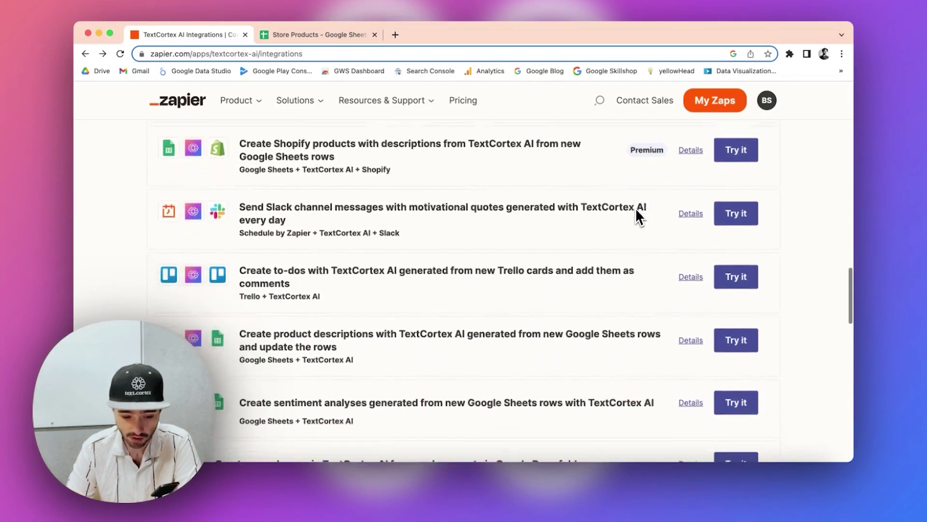
{"action": "scroll", "coordinate": [526, 251], "scroll_direction": "down", "scroll_amount": 1}
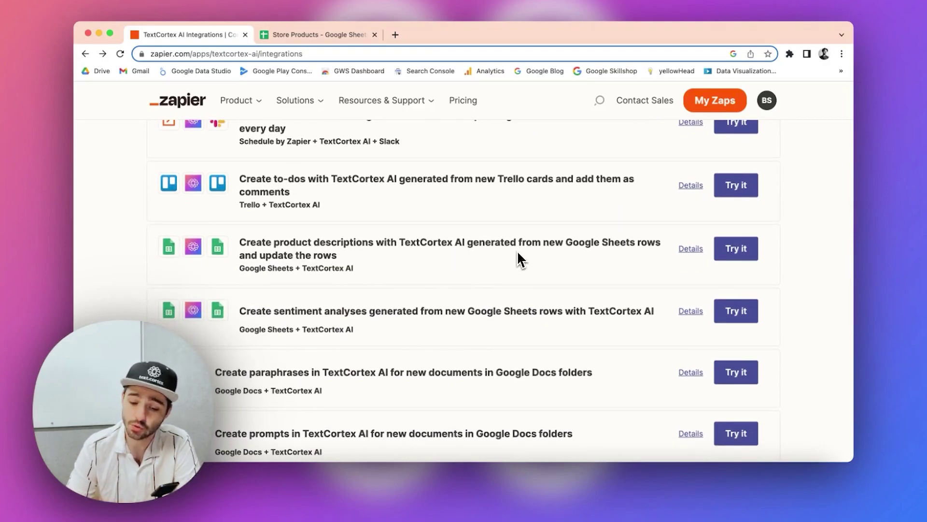
{"action": "scroll", "coordinate": [517, 250], "scroll_direction": "down", "scroll_amount": 1}
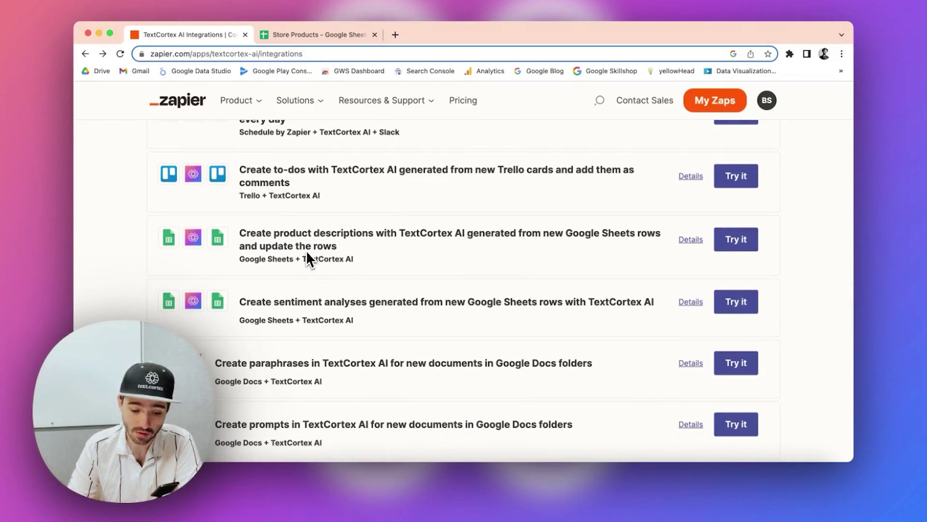
Open the product-descriptions template's details and look through its New Spreadsheet Row trigger and two actions
{"action": "left_click", "coordinate": [692, 241]}
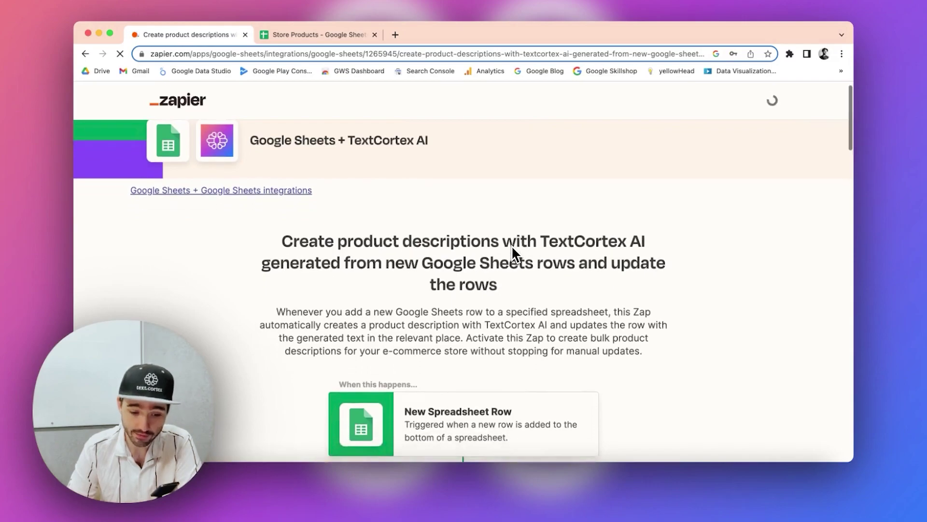
{"action": "scroll", "coordinate": [511, 245], "scroll_direction": "down", "scroll_amount": 2}
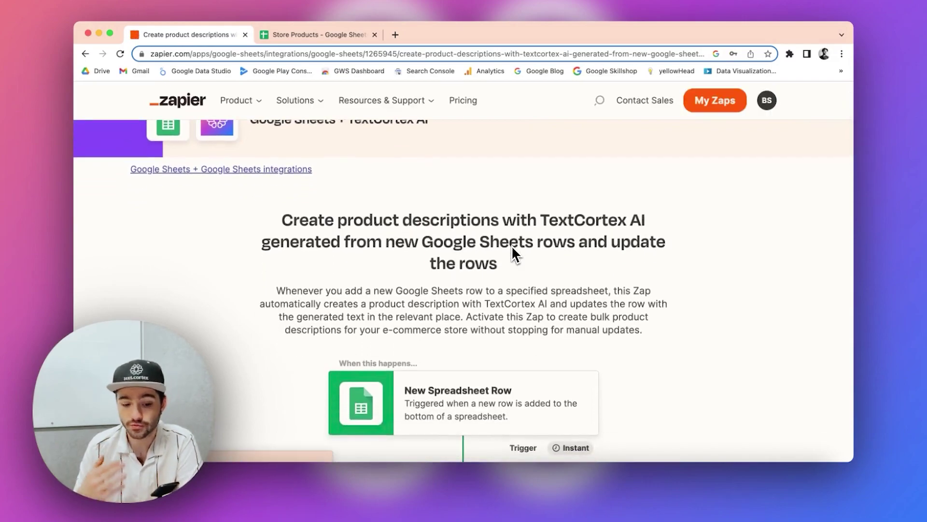
{"action": "scroll", "coordinate": [512, 245], "scroll_direction": "down", "scroll_amount": 5}
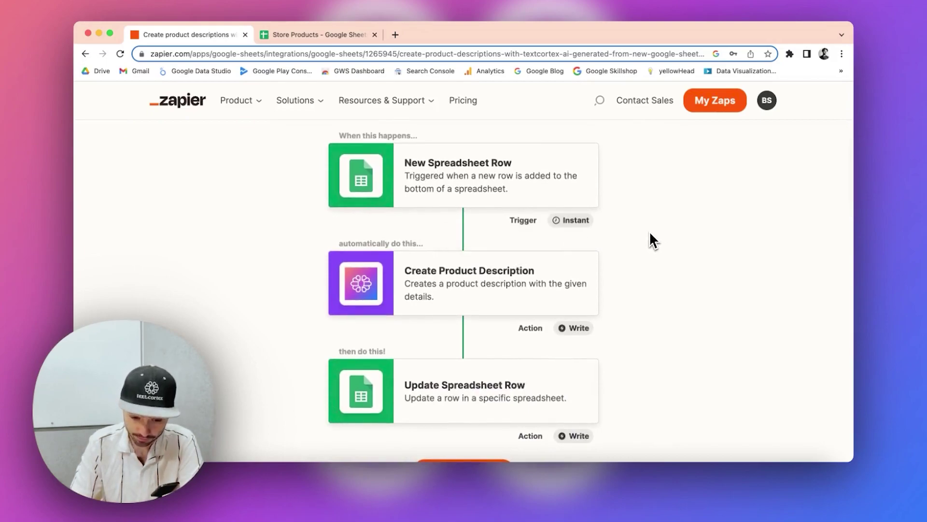
{"action": "scroll", "coordinate": [643, 228], "scroll_direction": "up", "scroll_amount": 1}
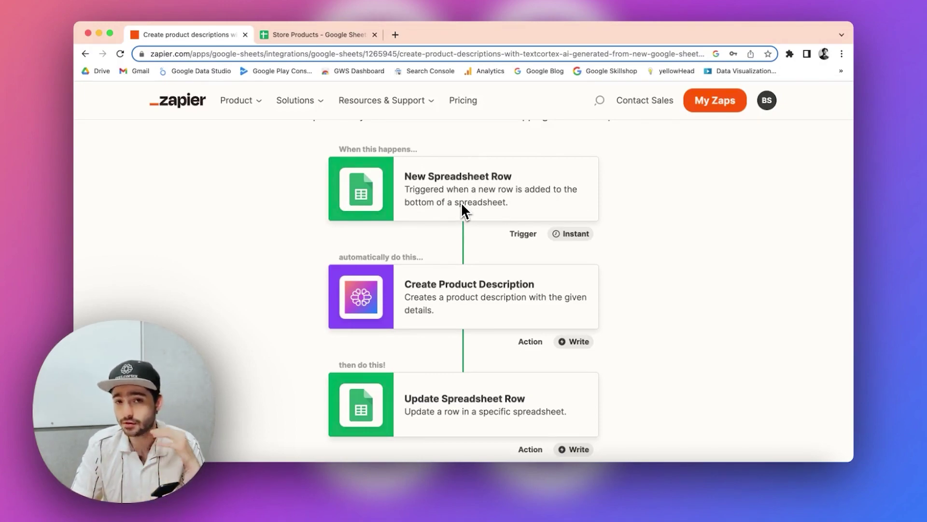
{"action": "scroll", "coordinate": [462, 207], "scroll_direction": "down", "scroll_amount": 1}
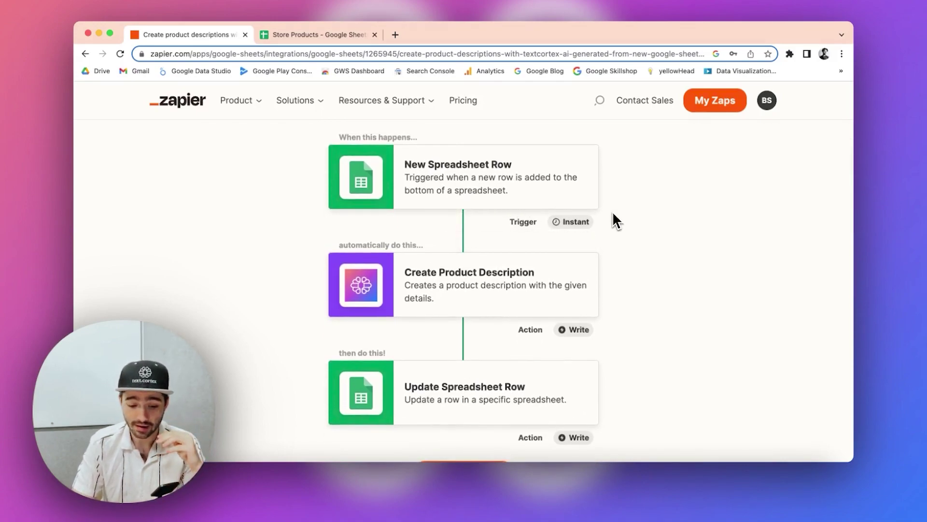
{"action": "scroll", "coordinate": [612, 211], "scroll_direction": "down", "scroll_amount": 2}
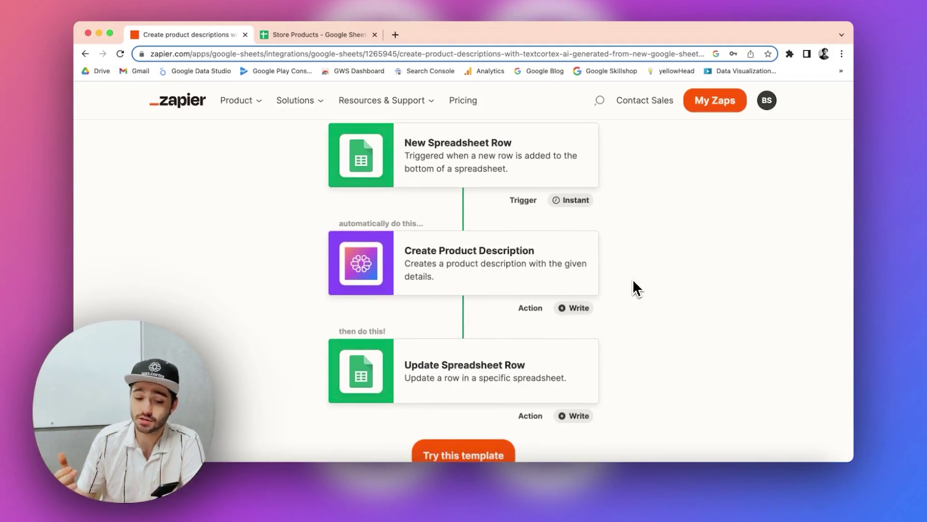
{"action": "scroll", "coordinate": [633, 280], "scroll_direction": "down", "scroll_amount": 2}
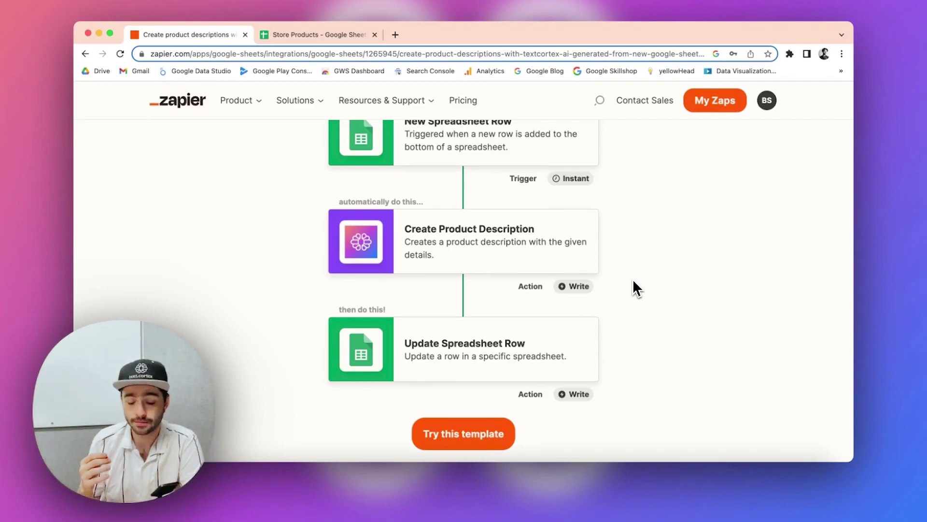
{"action": "scroll", "coordinate": [633, 280], "scroll_direction": "down", "scroll_amount": 3}
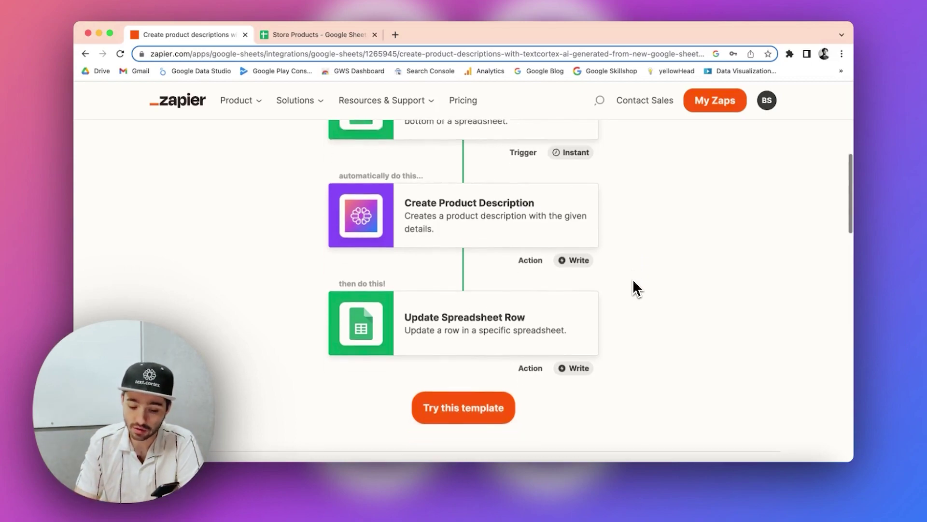
{"action": "scroll", "coordinate": [633, 281], "scroll_direction": "up", "scroll_amount": 3}
{"action": "scroll", "coordinate": [633, 279], "scroll_direction": "down", "scroll_amount": 3}
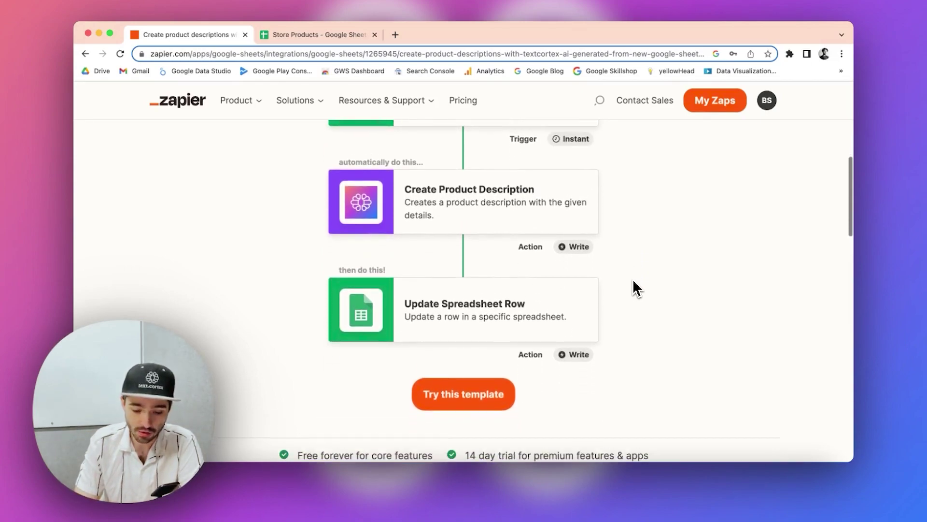
Start a Zap from the template and keep the connected Google Sheets account for the trigger
{"action": "left_click", "coordinate": [449, 373]}
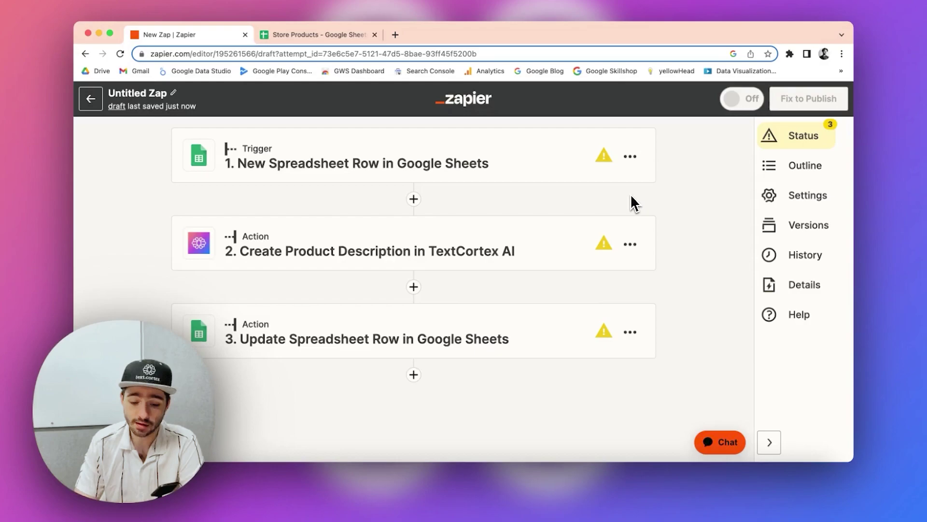
{"action": "left_click", "coordinate": [608, 169]}
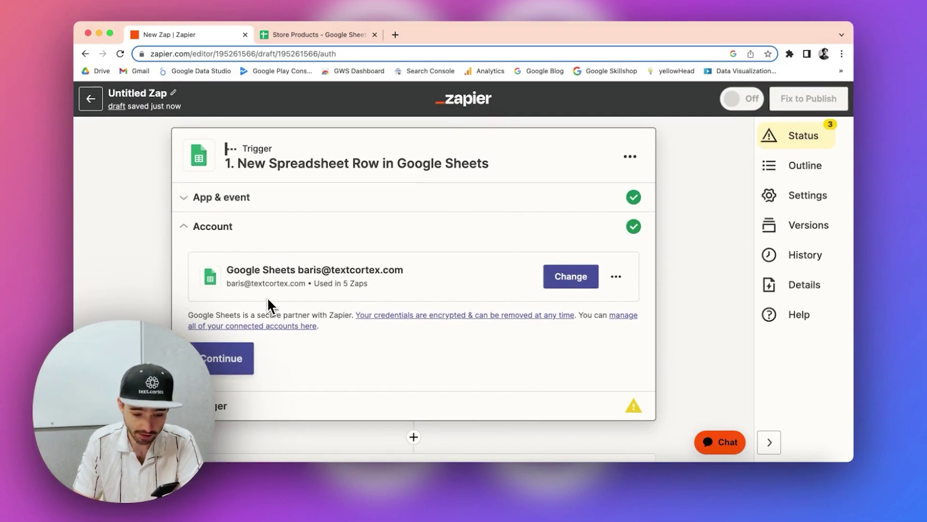
{"action": "left_click", "coordinate": [231, 358]}
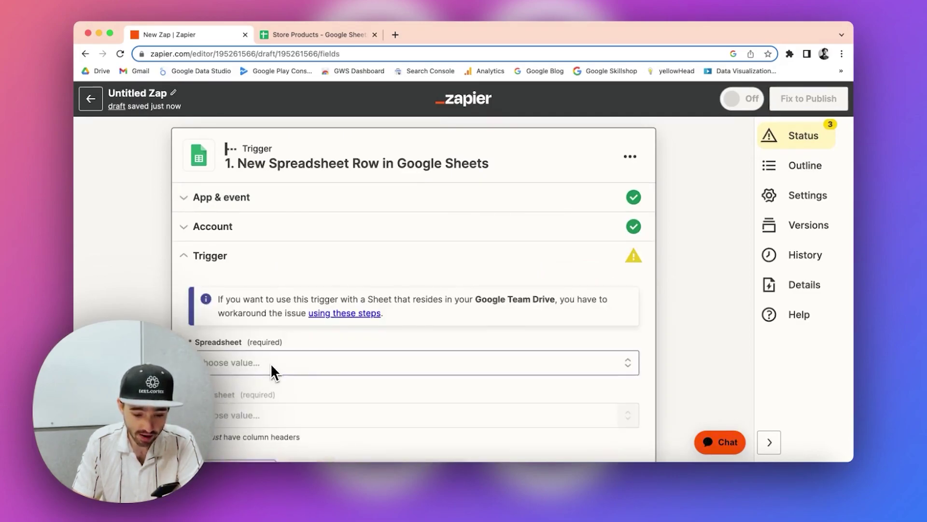
{"action": "scroll", "coordinate": [271, 363], "scroll_direction": "down", "scroll_amount": 3}
{"action": "scroll", "coordinate": [279, 359], "scroll_direction": "up", "scroll_amount": 3}
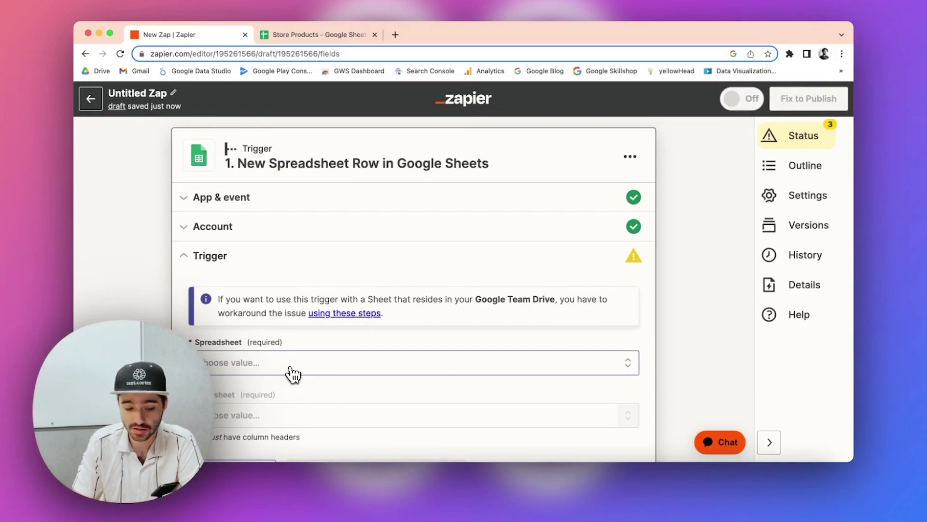
Choose the Store Products spreadsheet and its Sheet1 worksheet for the New Spreadsheet Row trigger
{"action": "left_click", "coordinate": [293, 374]}
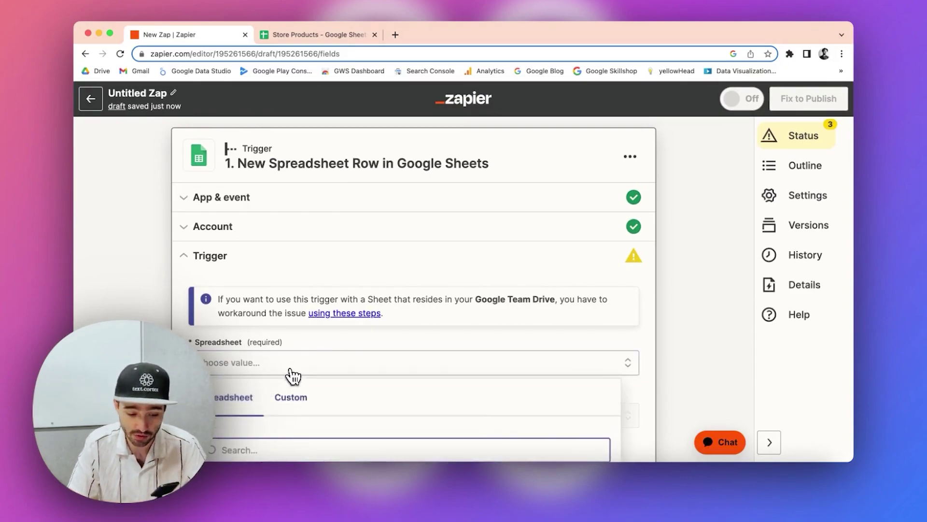
{"action": "type", "text": "store"}
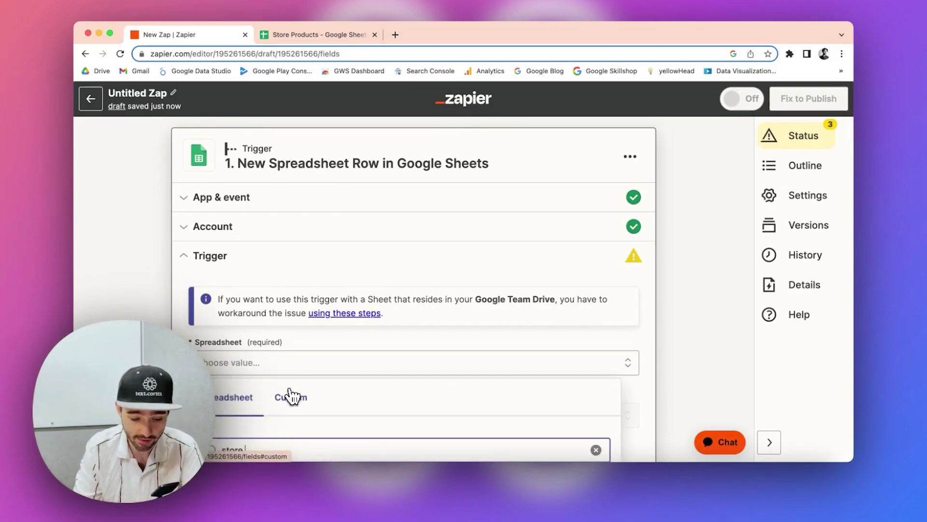
{"action": "type", "text": " produc"}
{"action": "scroll", "coordinate": [289, 387], "scroll_direction": "down", "scroll_amount": 5}
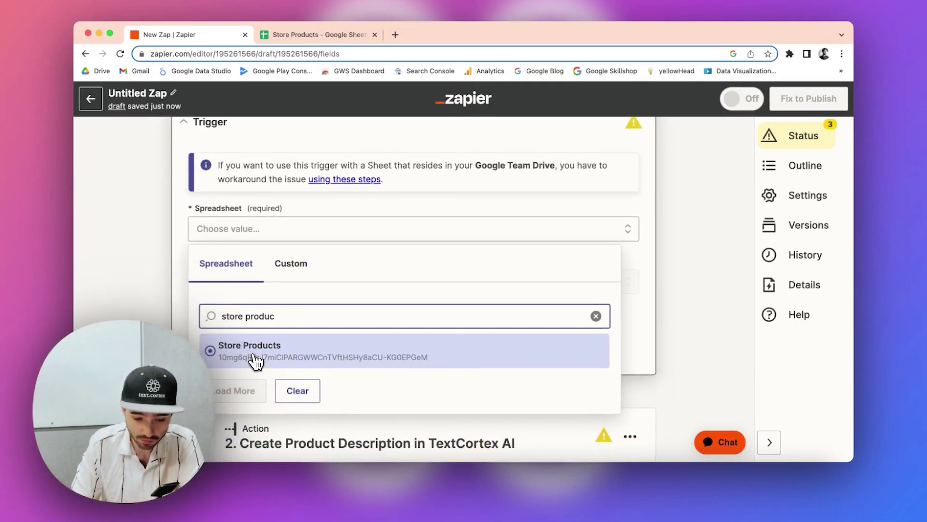
{"action": "left_click", "coordinate": [256, 360]}
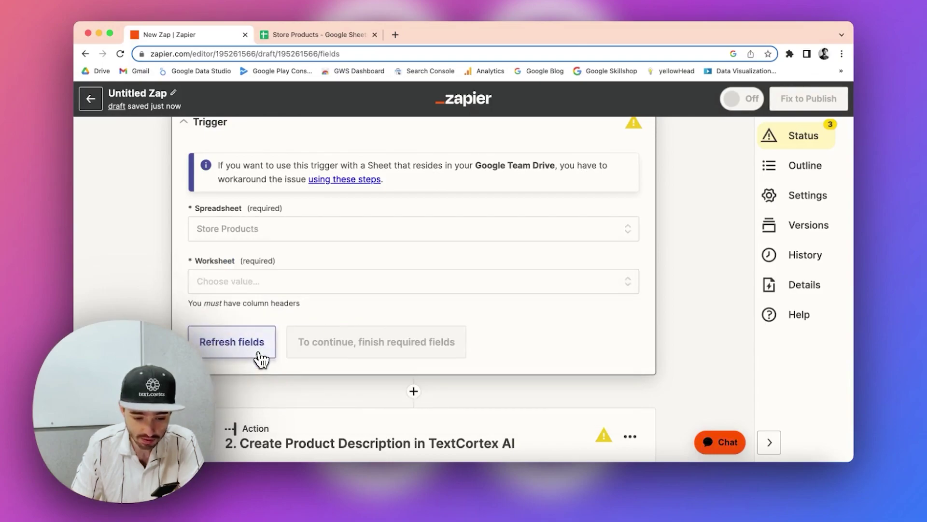
{"action": "scroll", "coordinate": [291, 285], "scroll_direction": "up", "scroll_amount": 1}
{"action": "left_click", "coordinate": [284, 300]}
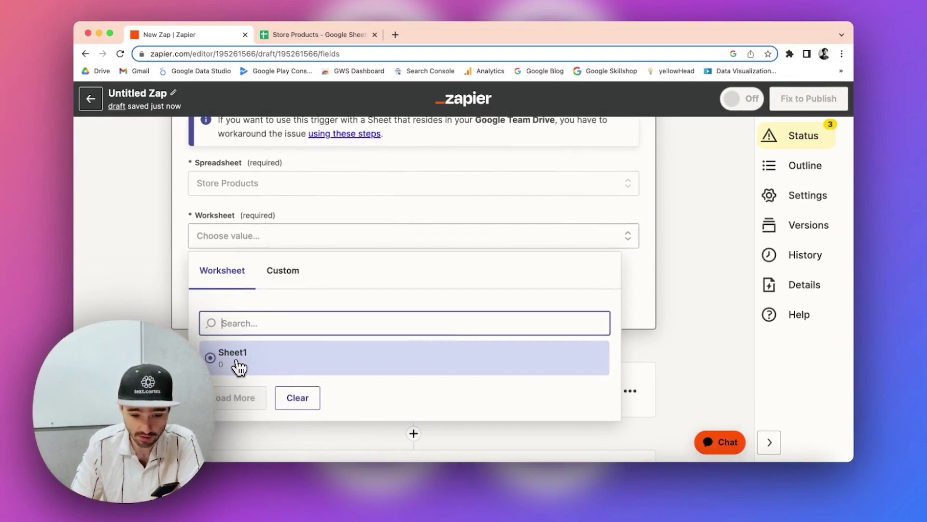
{"action": "left_click", "coordinate": [237, 367]}
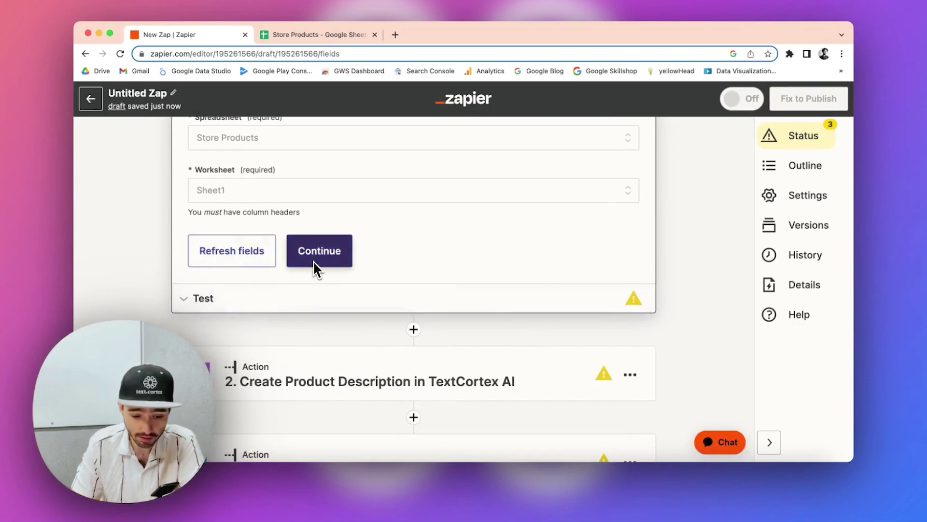
Test the trigger, accept the sample Maserati Ghibli (Cars) row, and continue to step 2
{"action": "left_click", "coordinate": [317, 258]}
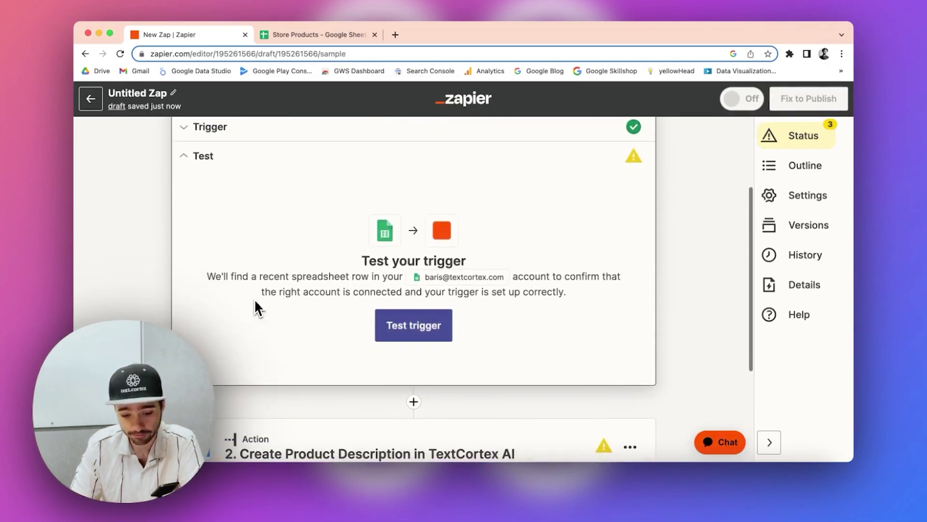
{"action": "left_click", "coordinate": [434, 331]}
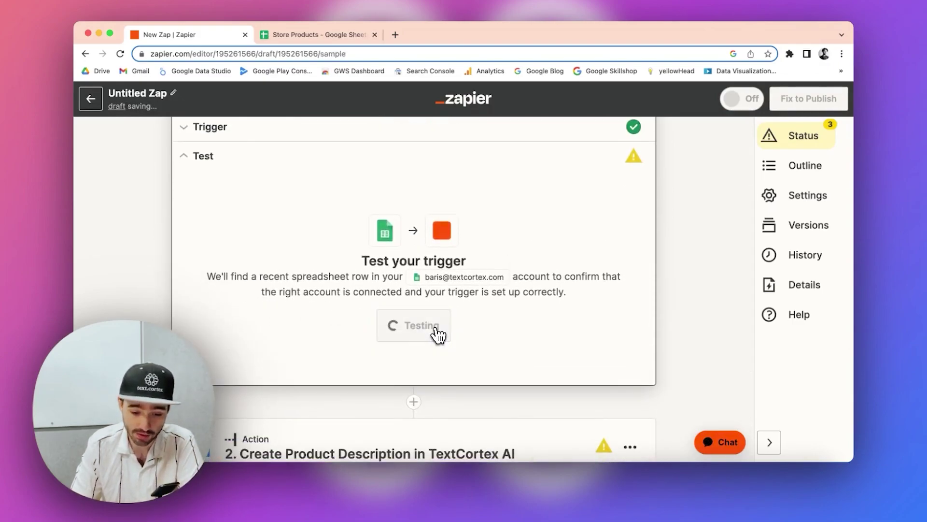
{"action": "scroll", "coordinate": [434, 333], "scroll_direction": "down", "scroll_amount": 1}
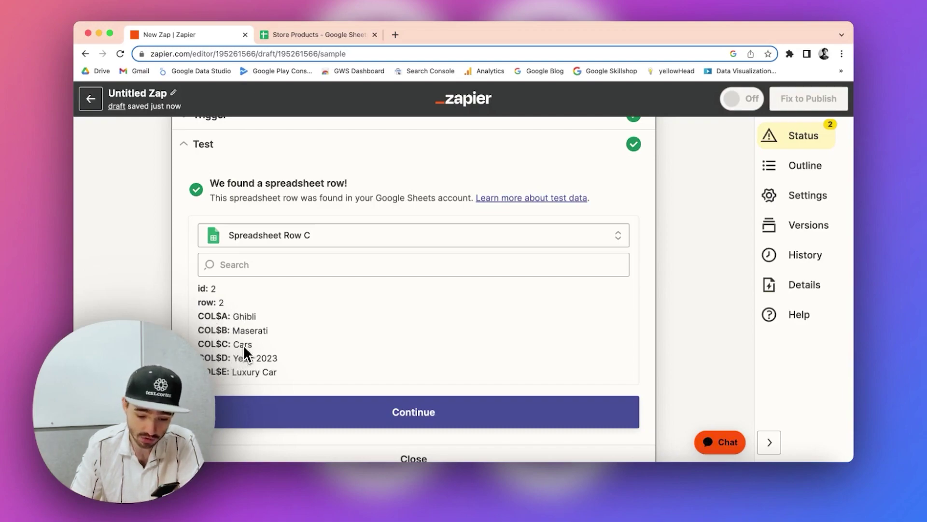
{"action": "scroll", "coordinate": [244, 345], "scroll_direction": "down", "scroll_amount": 1}
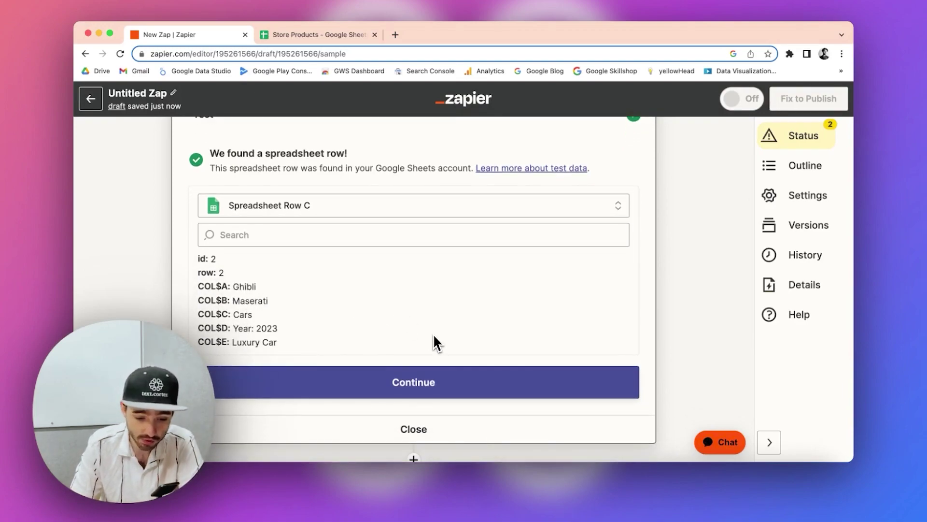
{"action": "left_click", "coordinate": [432, 388]}
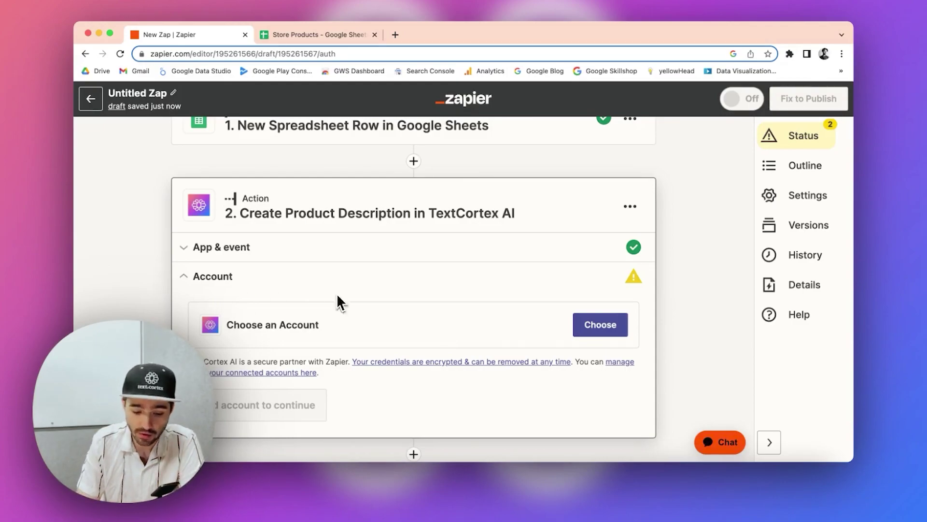
Start connecting a new TextCortex account and open its API Key link in a new tab
{"action": "left_click", "coordinate": [601, 334]}
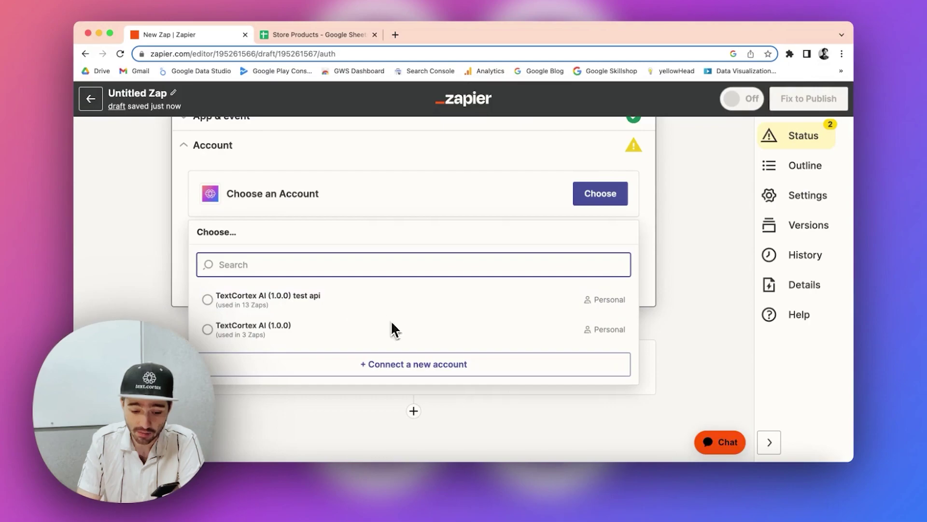
{"action": "left_click", "coordinate": [431, 368]}
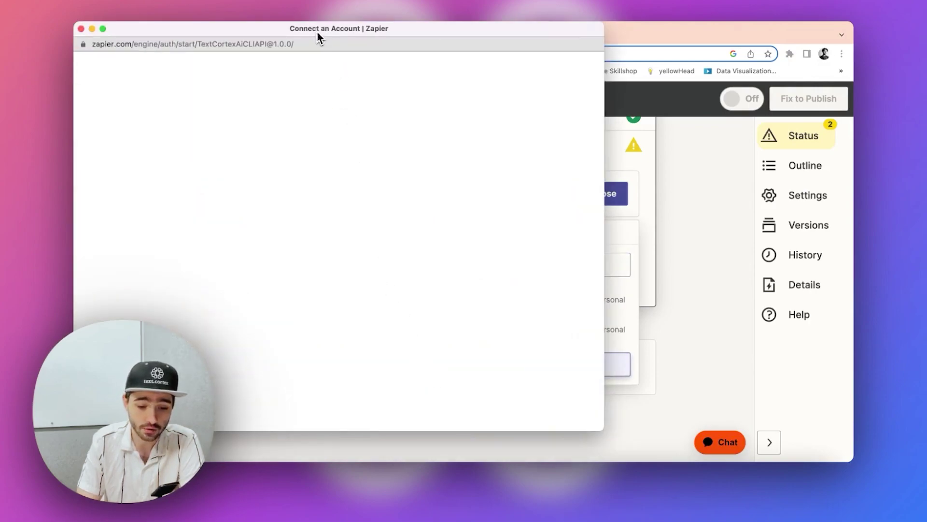
{"action": "left_click_drag", "start_coordinate": [319, 36], "coordinate": [430, 43]}
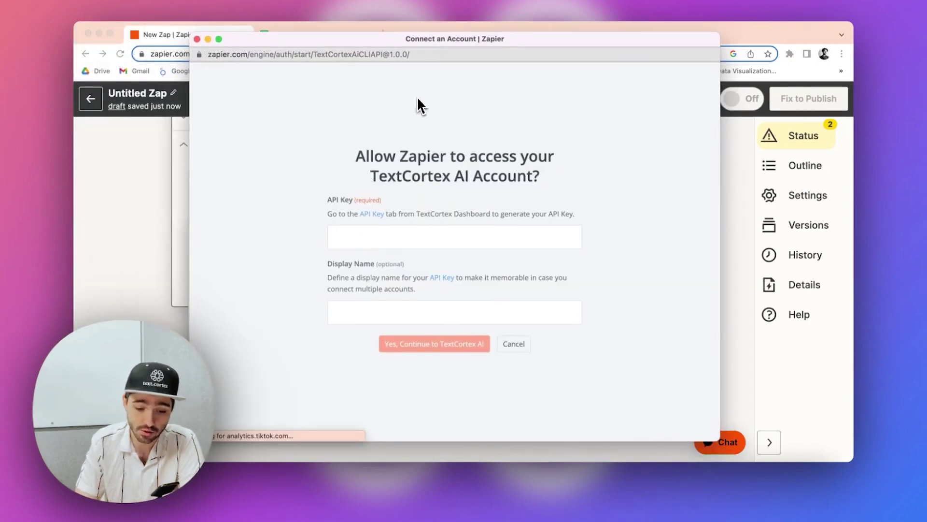
{"action": "right_click", "coordinate": [375, 215]}
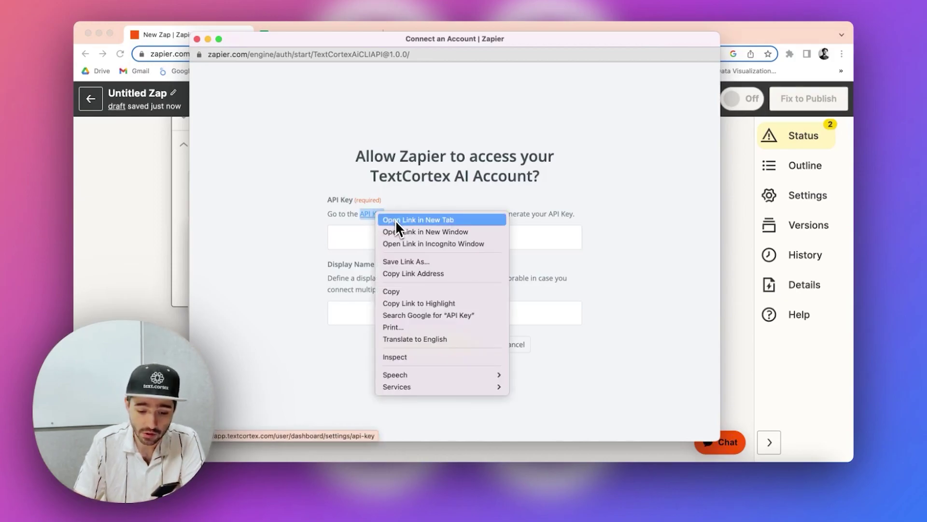
{"action": "left_click", "coordinate": [396, 220]}
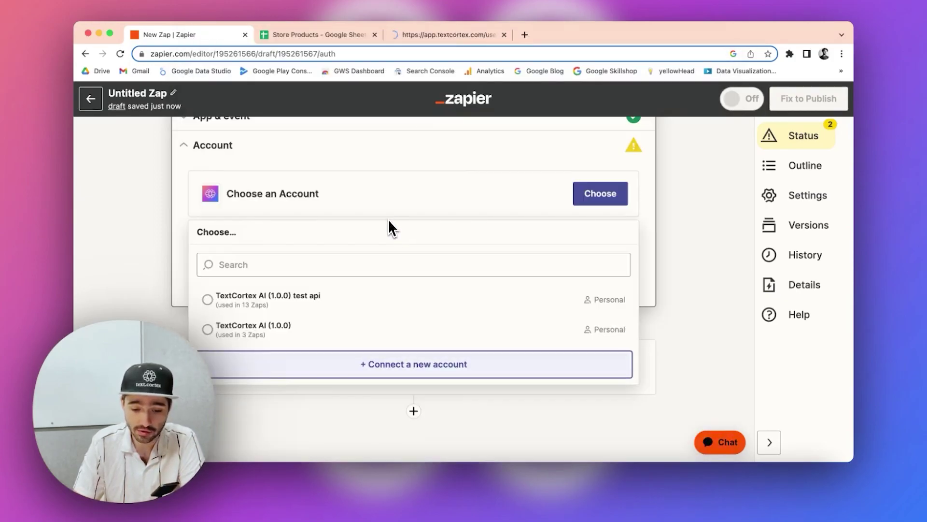
On the TextCortex API Key page, copy the account's existing API key
{"action": "left_click", "coordinate": [454, 42]}
{"action": "scroll", "coordinate": [460, 228], "scroll_direction": "down", "scroll_amount": 8}
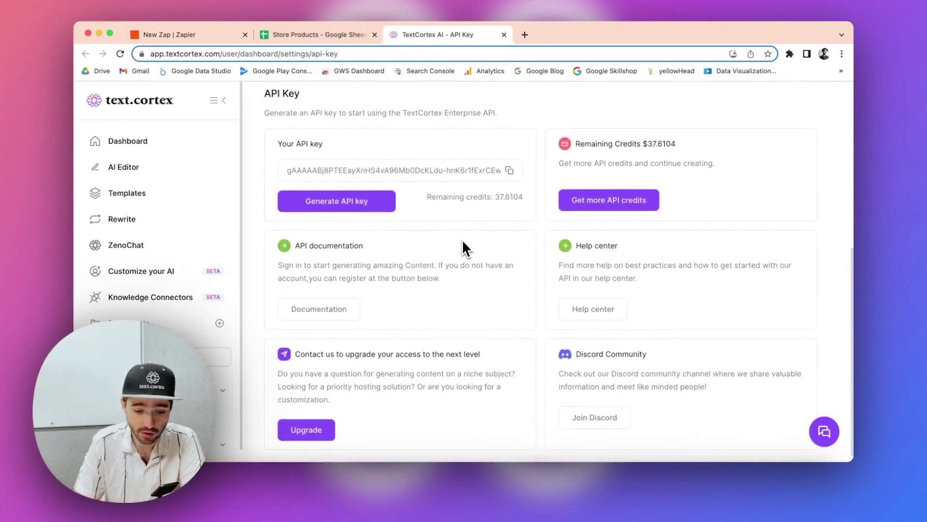
{"action": "left_click", "coordinate": [222, 100]}
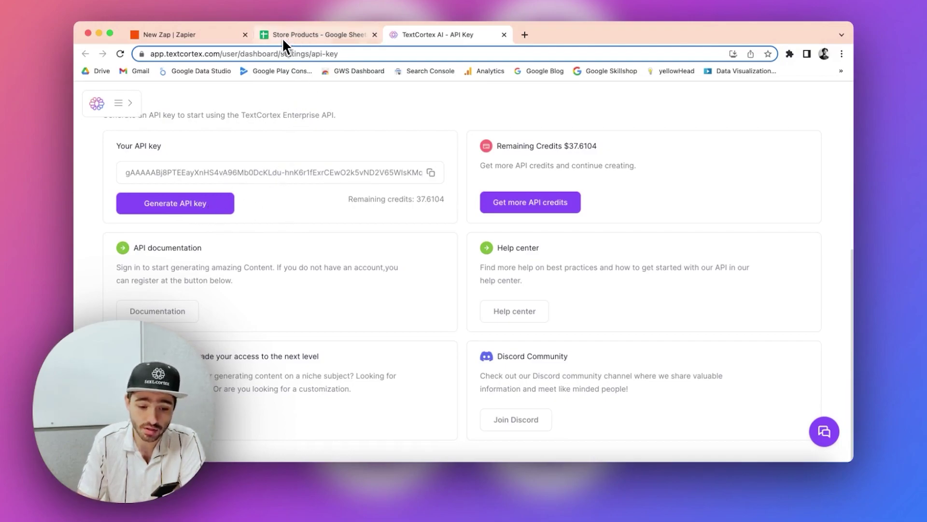
{"action": "left_click", "coordinate": [344, 178]}
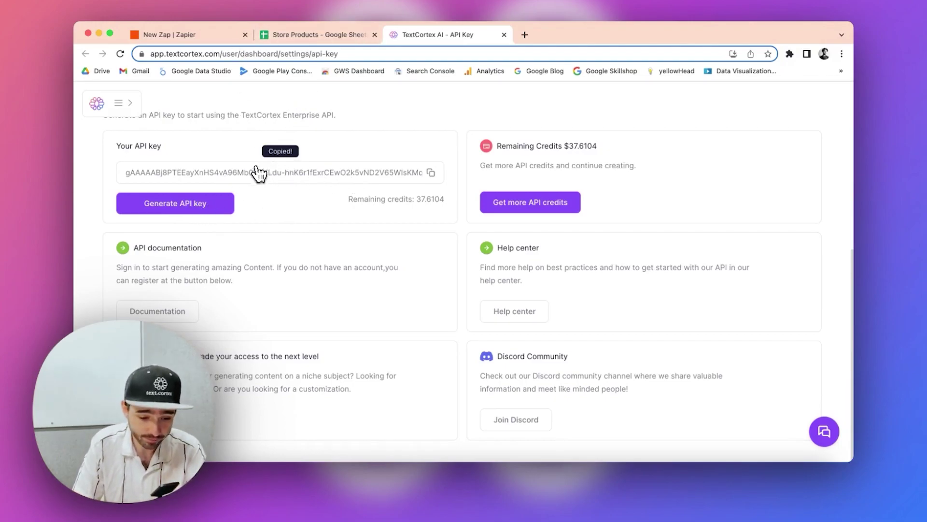
Connect a new TextCortex account by pasting the API key and naming it 'Test API Key 3'
{"action": "left_click", "coordinate": [191, 36]}
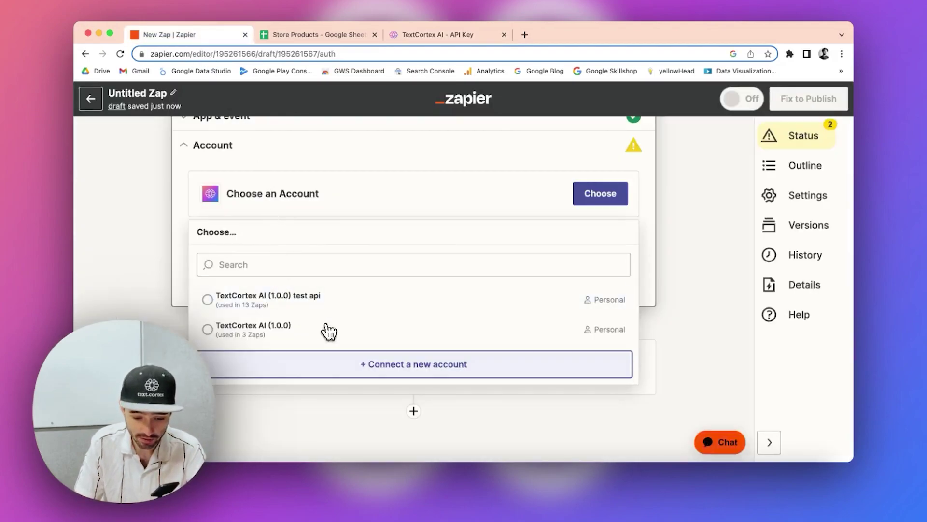
{"action": "left_click", "coordinate": [413, 371]}
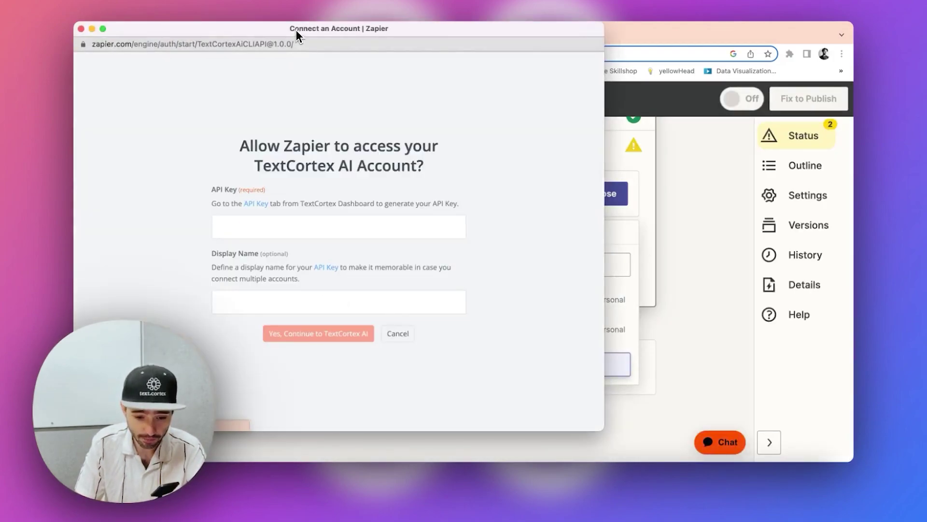
{"action": "left_click_drag", "start_coordinate": [297, 30], "coordinate": [353, 31]}
{"action": "left_click", "coordinate": [312, 221]}
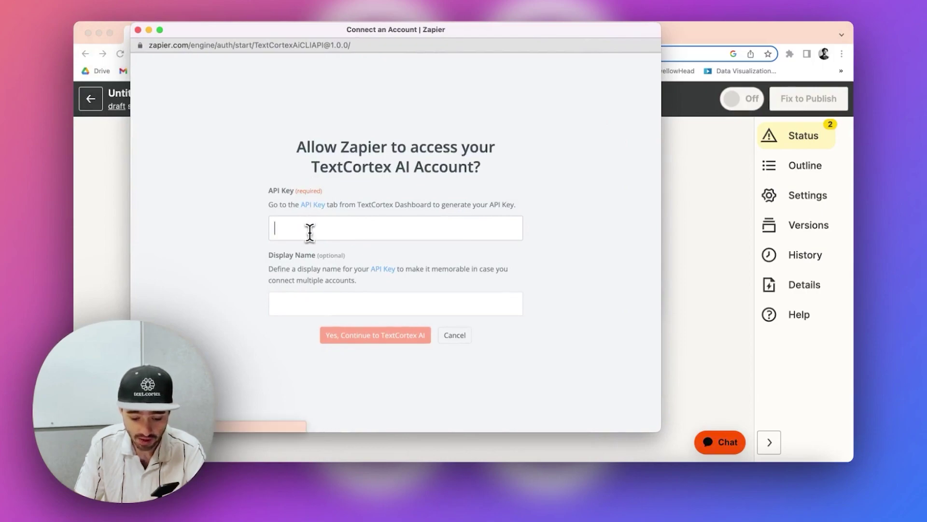
{"action": "key", "text": "super+v"}
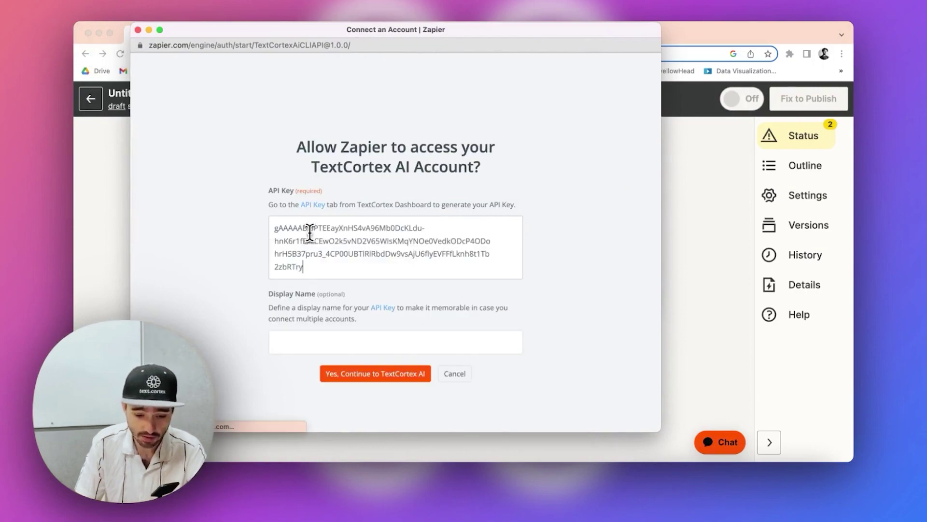
{"action": "left_click", "coordinate": [336, 344]}
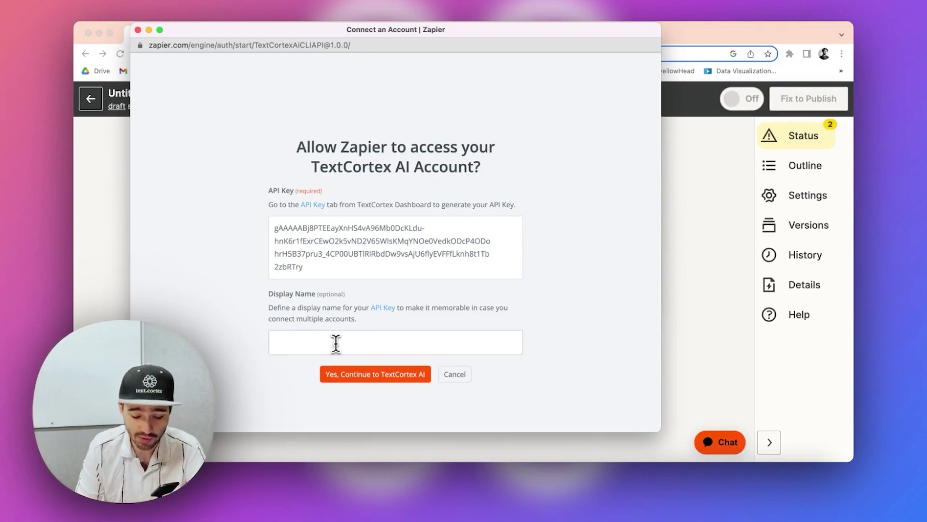
{"action": "type", "text": "Test API"}
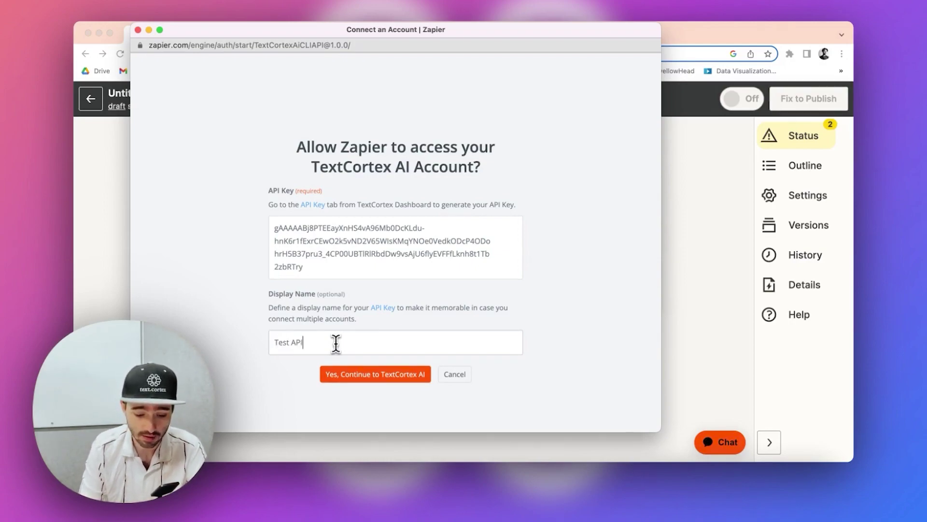
{"action": "type", "text": " Key 3"}
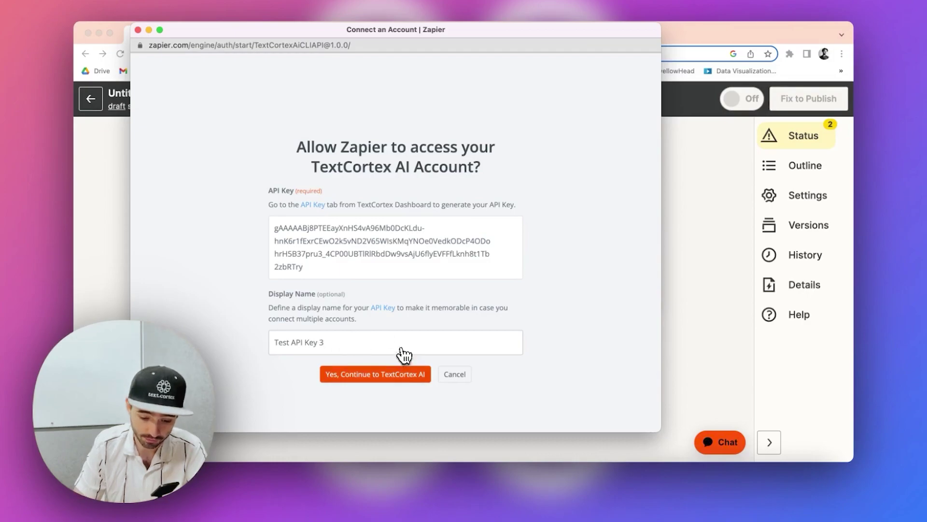
{"action": "left_click", "coordinate": [401, 377]}
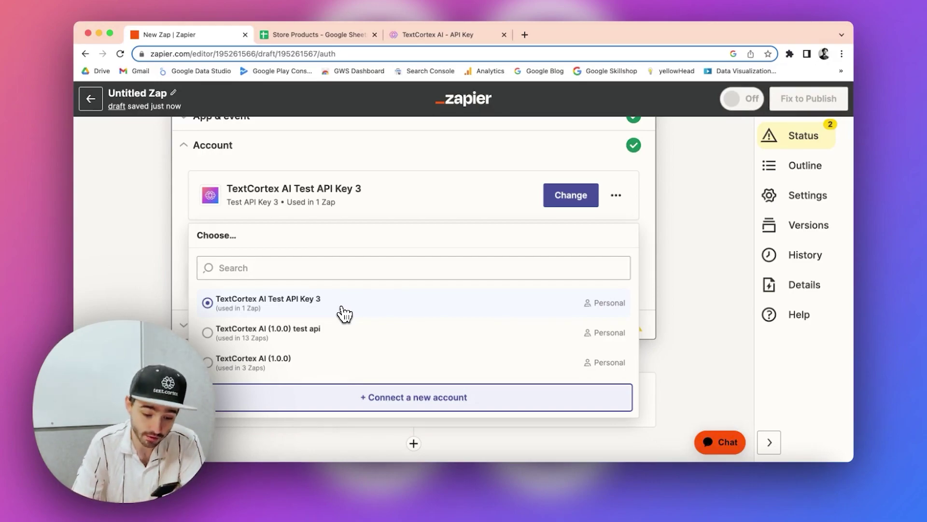
Select the (1.0.0) test api account for step 2 and review its action fields
{"action": "scroll", "coordinate": [345, 314], "scroll_direction": "down", "scroll_amount": 1}
{"action": "left_click", "coordinate": [333, 343]}
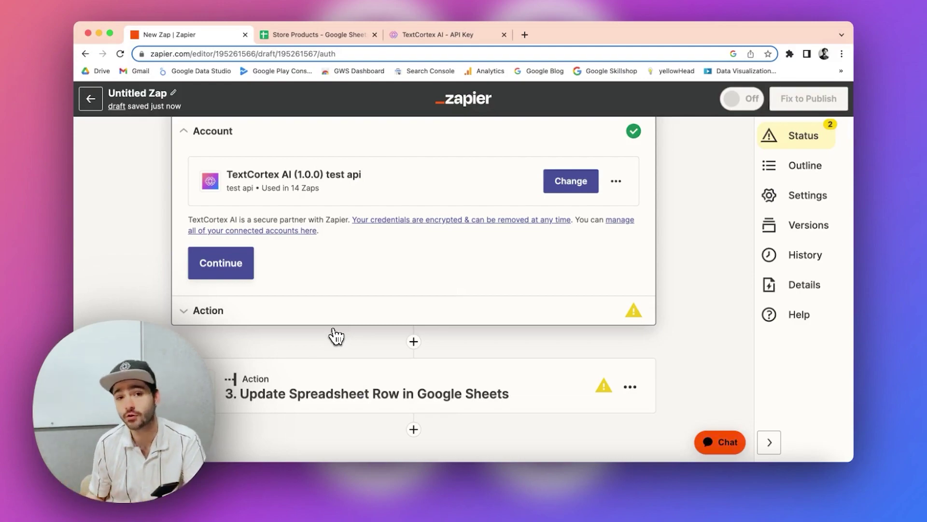
{"action": "scroll", "coordinate": [339, 315], "scroll_direction": "up", "scroll_amount": 2}
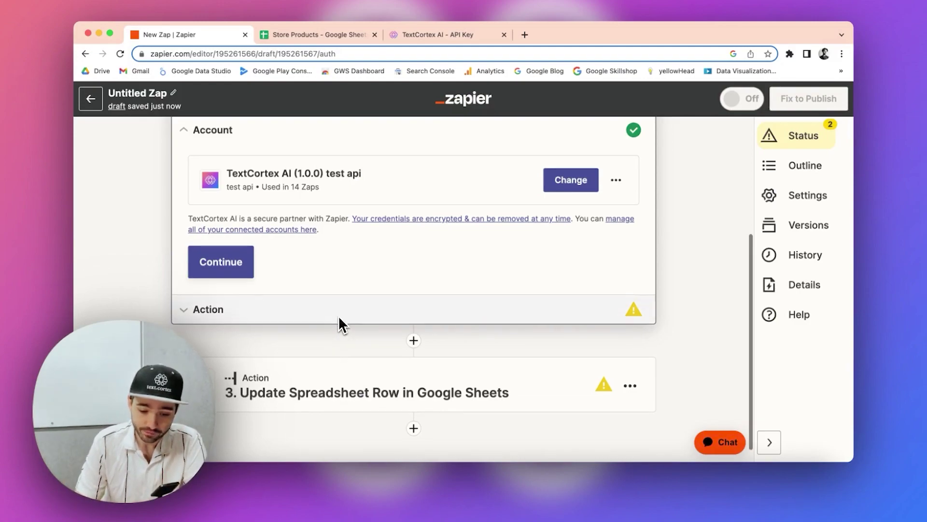
{"action": "scroll", "coordinate": [327, 276], "scroll_direction": "up", "scroll_amount": 1}
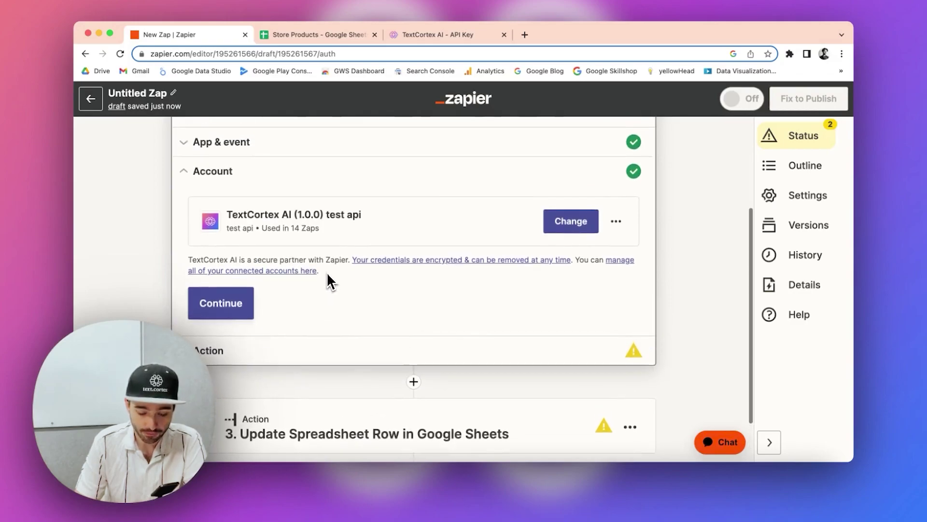
{"action": "scroll", "coordinate": [326, 275], "scroll_direction": "down", "scroll_amount": 2}
{"action": "left_click", "coordinate": [311, 287]}
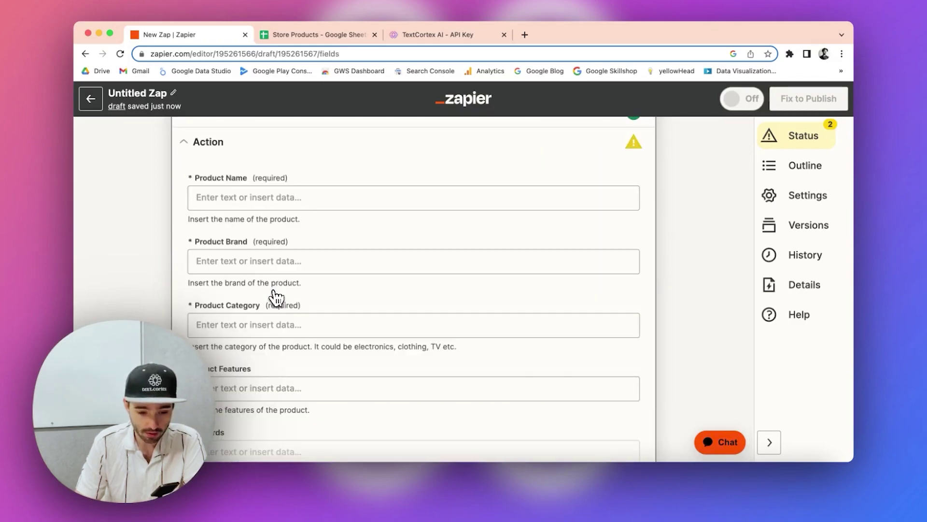
{"action": "scroll", "coordinate": [276, 297], "scroll_direction": "down", "scroll_amount": 1}
{"action": "scroll", "coordinate": [276, 297], "scroll_direction": "up", "scroll_amount": 5}
{"action": "scroll", "coordinate": [276, 297], "scroll_direction": "down", "scroll_amount": 2}
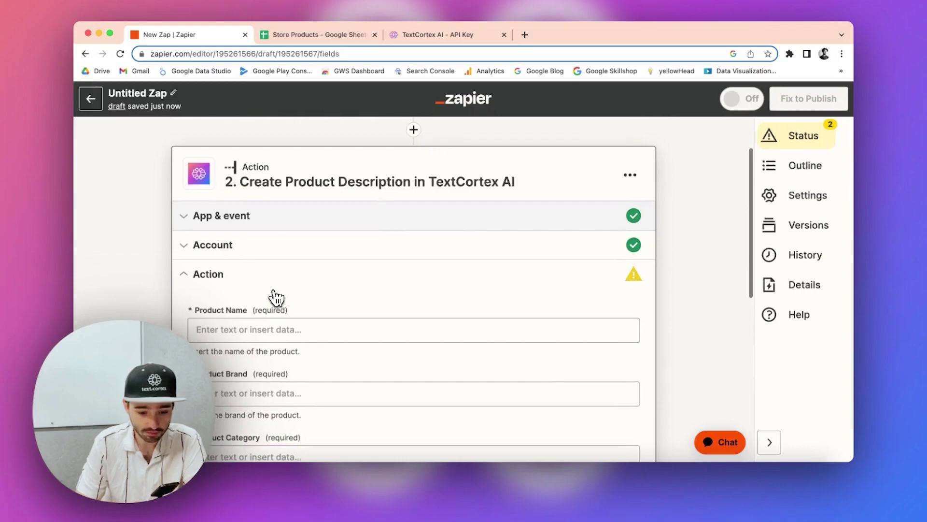
{"action": "scroll", "coordinate": [264, 273], "scroll_direction": "down", "scroll_amount": 2}
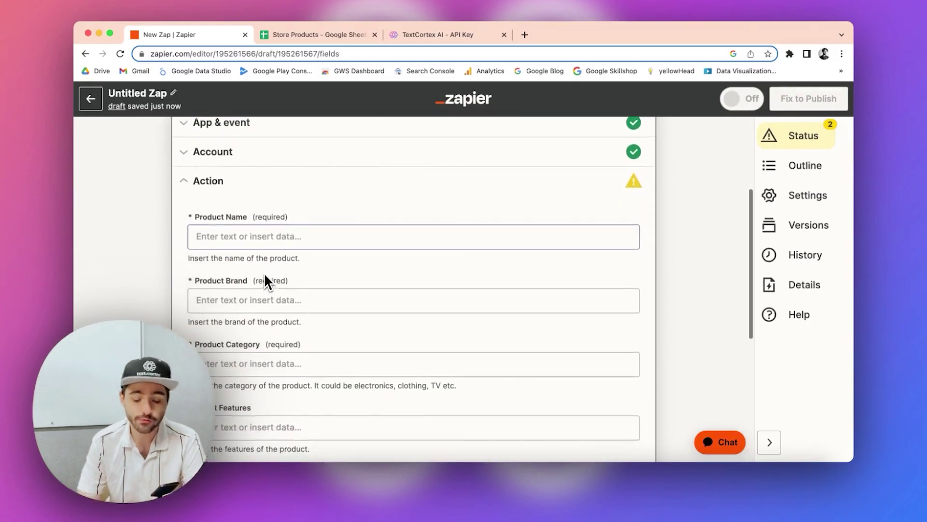
{"action": "scroll", "coordinate": [264, 279], "scroll_direction": "up", "scroll_amount": 3}
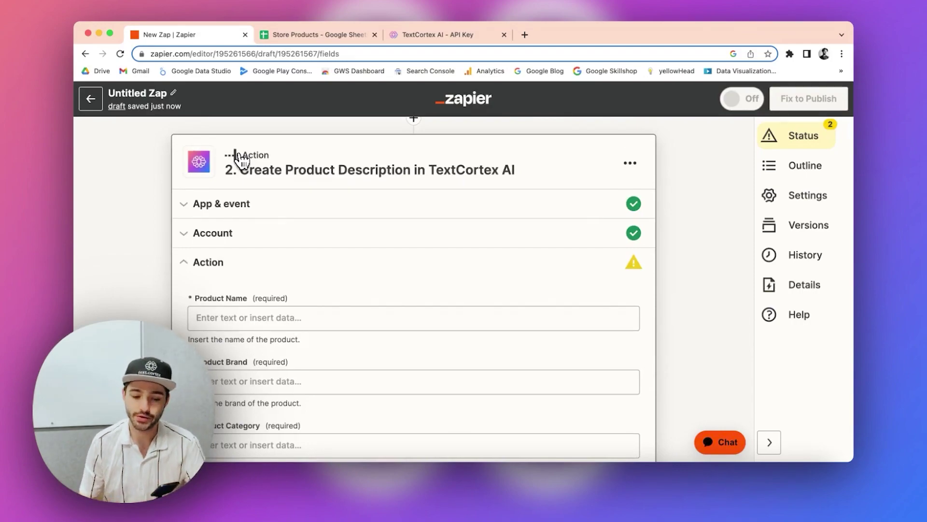
{"action": "scroll", "coordinate": [240, 159], "scroll_direction": "down", "scroll_amount": 2}
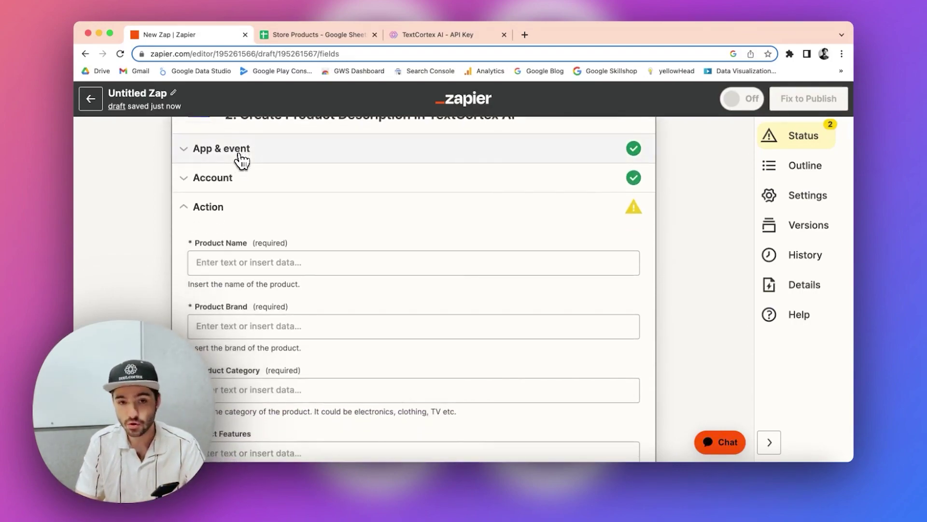
{"action": "scroll", "coordinate": [229, 224], "scroll_direction": "down", "scroll_amount": 1}
{"action": "scroll", "coordinate": [229, 223], "scroll_direction": "down", "scroll_amount": 1}
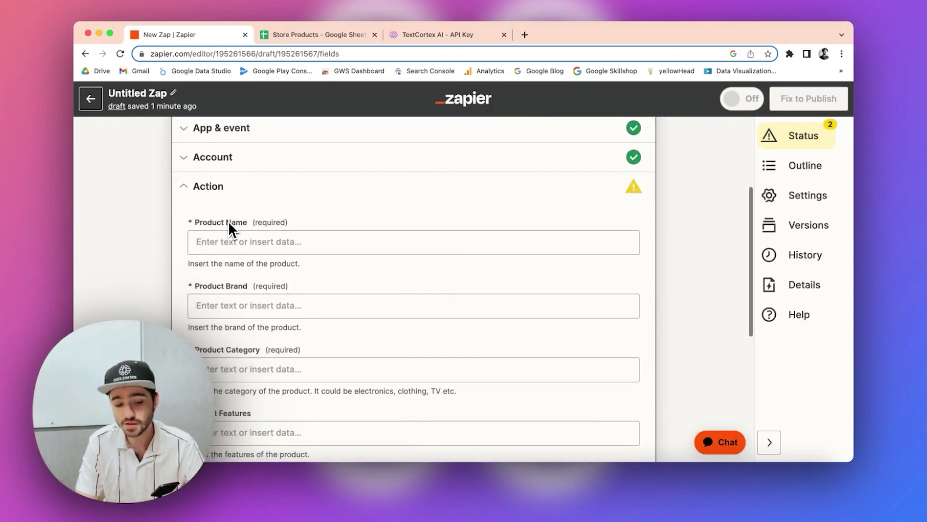
{"action": "scroll", "coordinate": [229, 223], "scroll_direction": "down", "scroll_amount": 2}
{"action": "scroll", "coordinate": [229, 223], "scroll_direction": "down", "scroll_amount": 1}
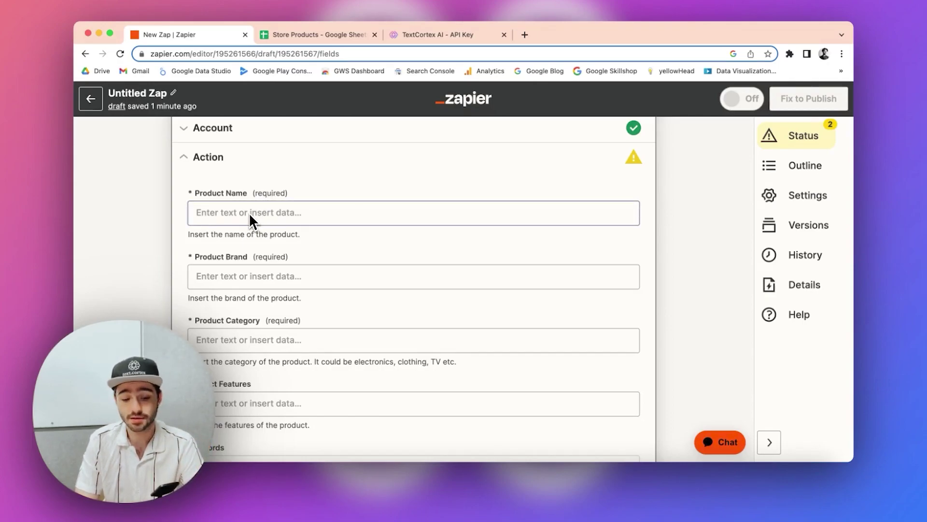
Switch to the Store Products sheet and select the Keywords values in E1:E4
{"action": "left_click", "coordinate": [305, 34]}
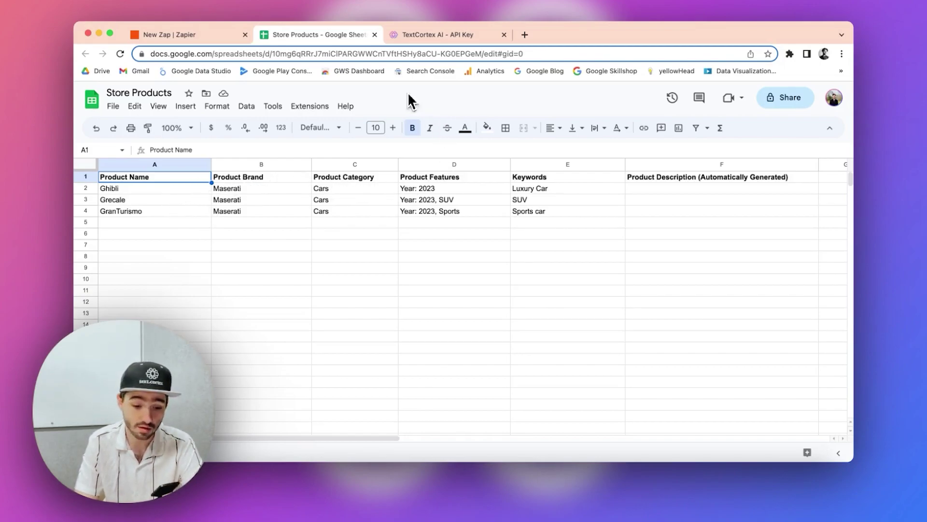
{"action": "left_click_drag", "start_coordinate": [526, 176], "coordinate": [525, 213]}
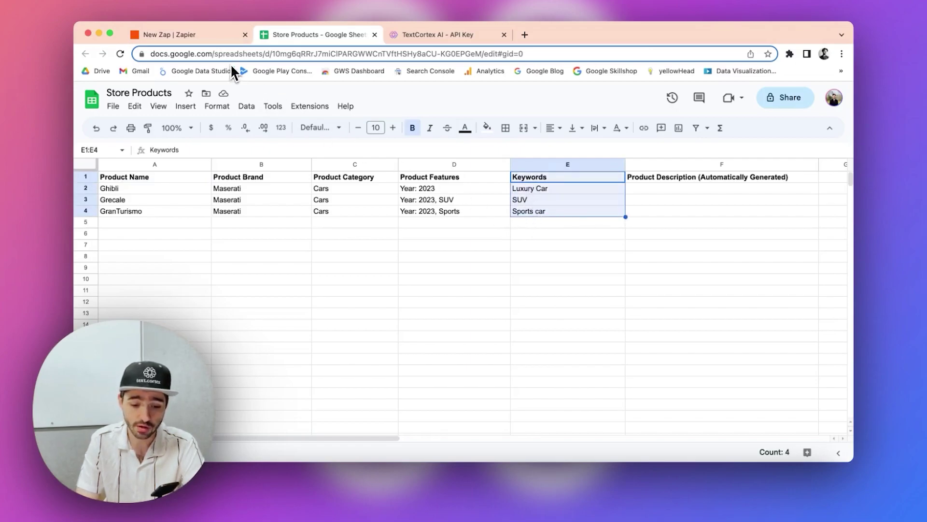
Map the Product Name and Product Brand fields to the sheet's matching columns
{"action": "left_click", "coordinate": [200, 36]}
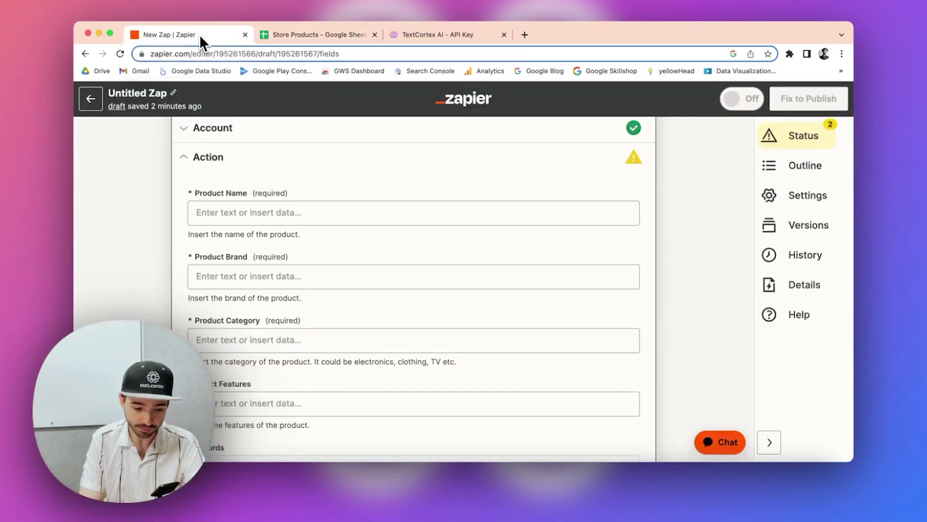
{"action": "scroll", "coordinate": [258, 181], "scroll_direction": "up", "scroll_amount": 1}
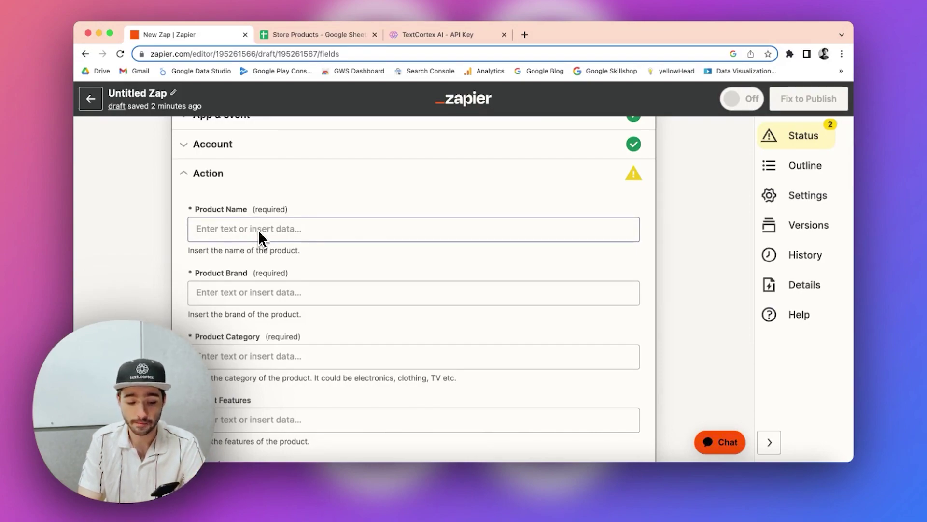
{"action": "scroll", "coordinate": [259, 230], "scroll_direction": "down", "scroll_amount": 1}
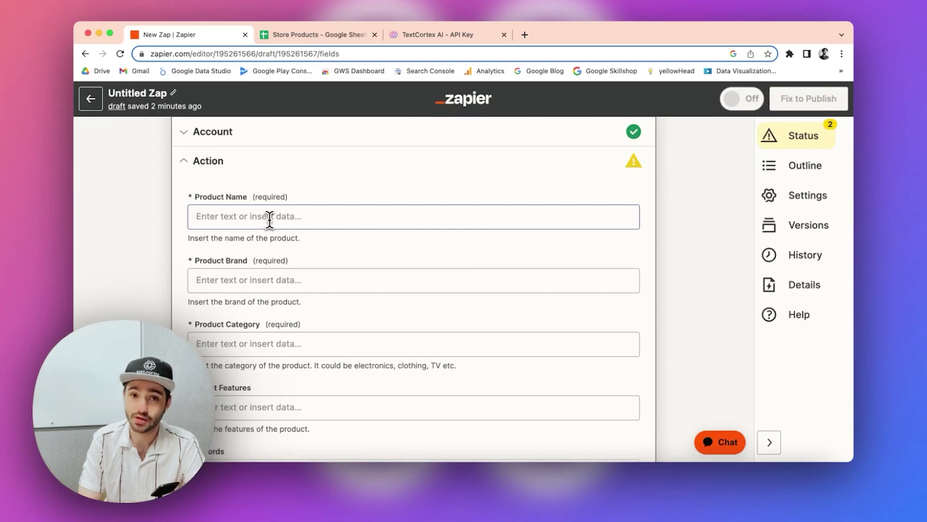
{"action": "left_click", "coordinate": [270, 217]}
{"action": "scroll", "coordinate": [270, 219], "scroll_direction": "down", "scroll_amount": 3}
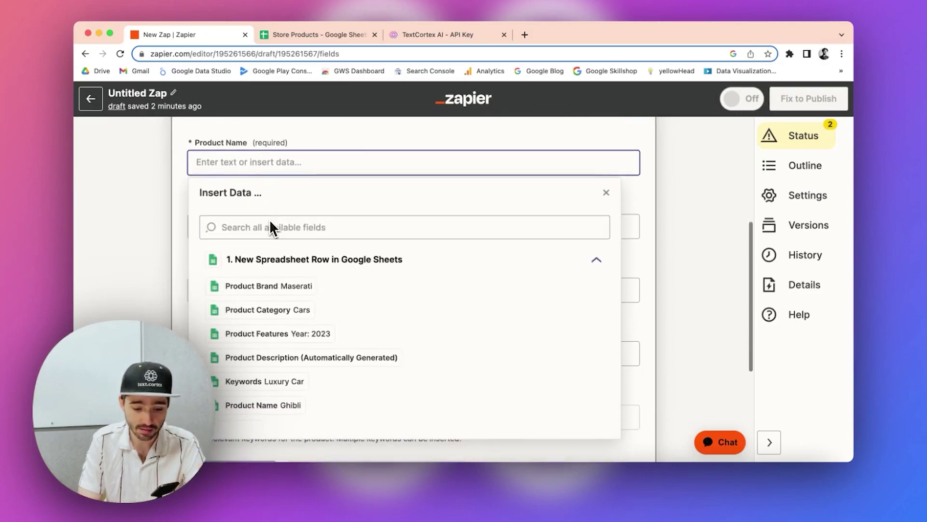
{"action": "left_click", "coordinate": [280, 409]}
{"action": "left_click", "coordinate": [136, 230]}
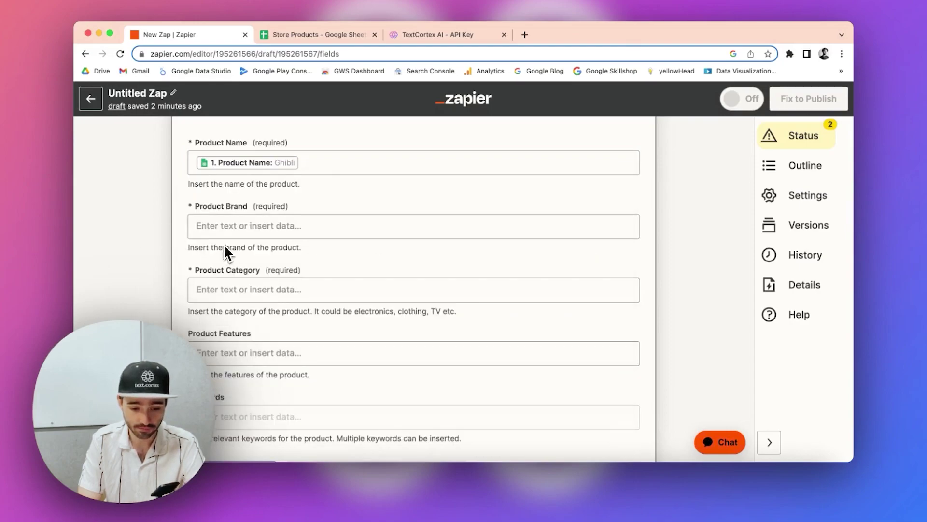
{"action": "left_click", "coordinate": [258, 238]}
{"action": "scroll", "coordinate": [259, 265], "scroll_direction": "down", "scroll_amount": 3}
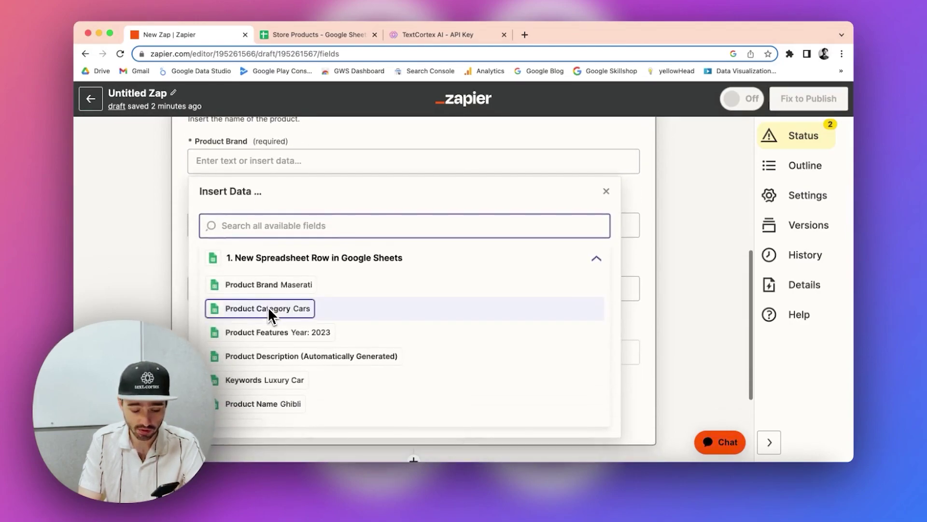
{"action": "left_click", "coordinate": [284, 289]}
{"action": "left_click", "coordinate": [150, 182]}
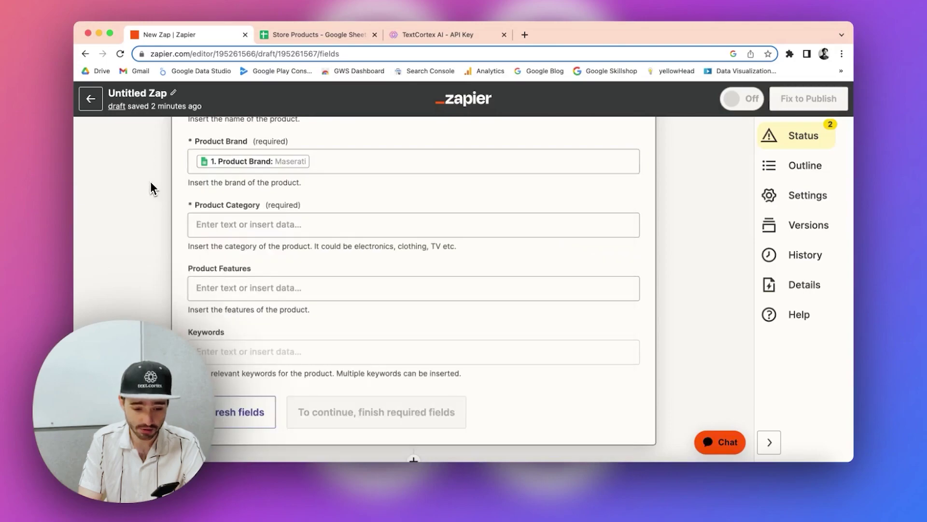
Map Product Category, Product Features and Keywords to the sheet's Cars, Year: 2023 and Luxury Car values
{"action": "left_click", "coordinate": [243, 231]}
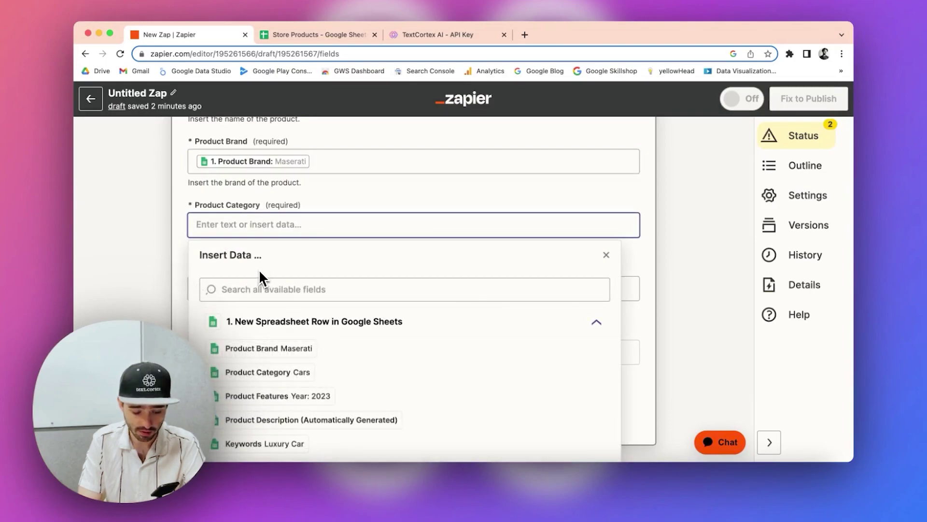
{"action": "scroll", "coordinate": [248, 289], "scroll_direction": "down", "scroll_amount": 2}
{"action": "left_click", "coordinate": [260, 322]}
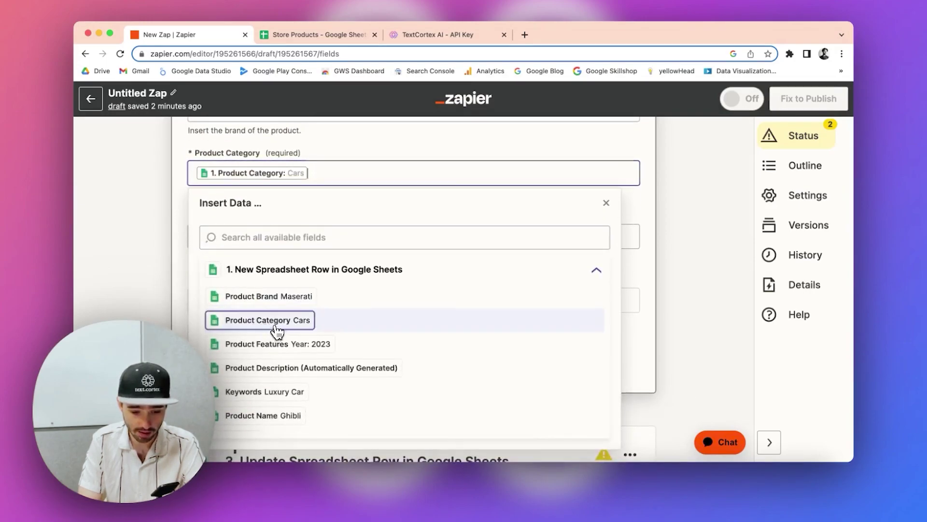
{"action": "left_click", "coordinate": [197, 248]}
{"action": "scroll", "coordinate": [246, 205], "scroll_direction": "up", "scroll_amount": 3}
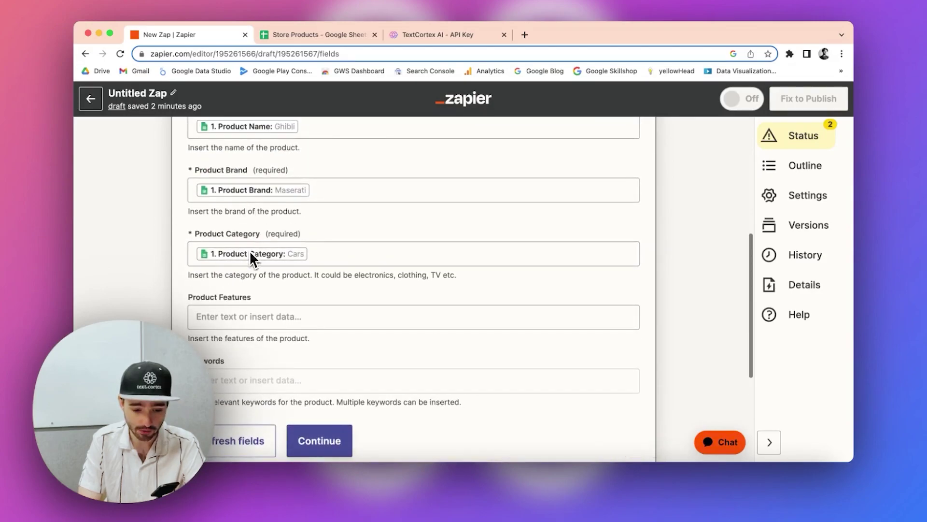
{"action": "left_click", "coordinate": [254, 315]}
{"action": "scroll", "coordinate": [285, 331], "scroll_direction": "down", "scroll_amount": 5}
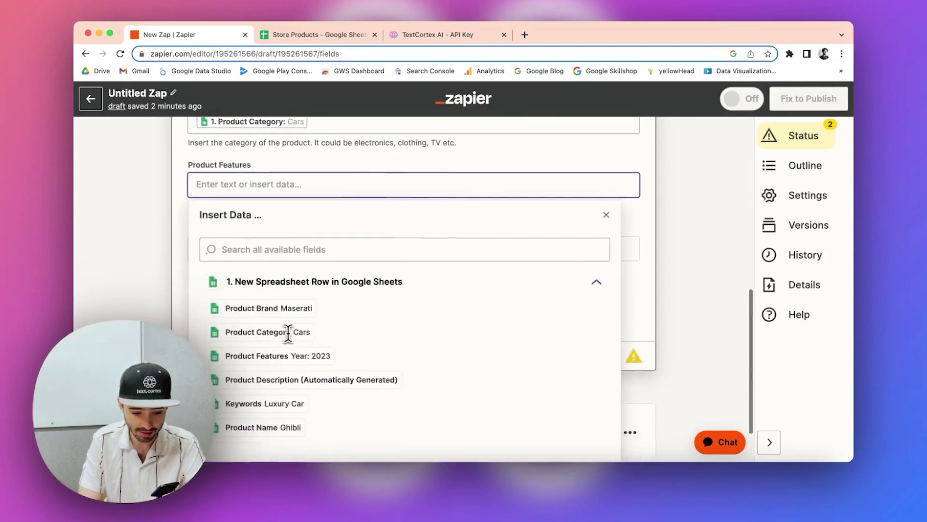
{"action": "scroll", "coordinate": [296, 391], "scroll_direction": "down", "scroll_amount": 2}
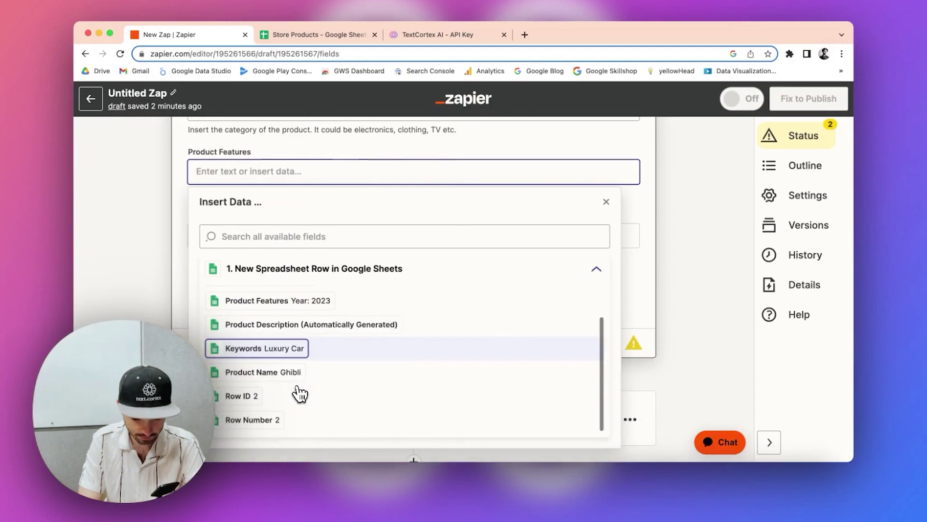
{"action": "scroll", "coordinate": [299, 392], "scroll_direction": "up", "scroll_amount": 2}
{"action": "left_click", "coordinate": [290, 344]}
{"action": "left_click", "coordinate": [124, 223]}
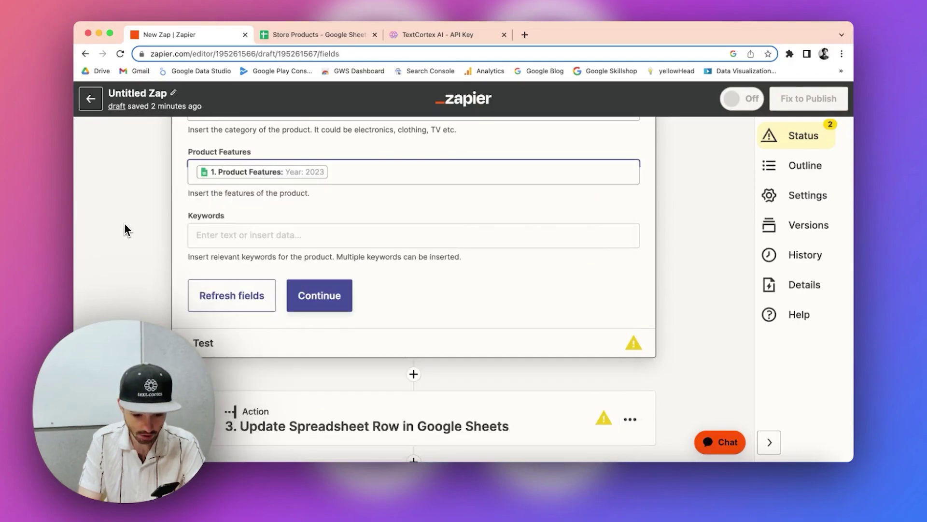
{"action": "left_click", "coordinate": [272, 237]}
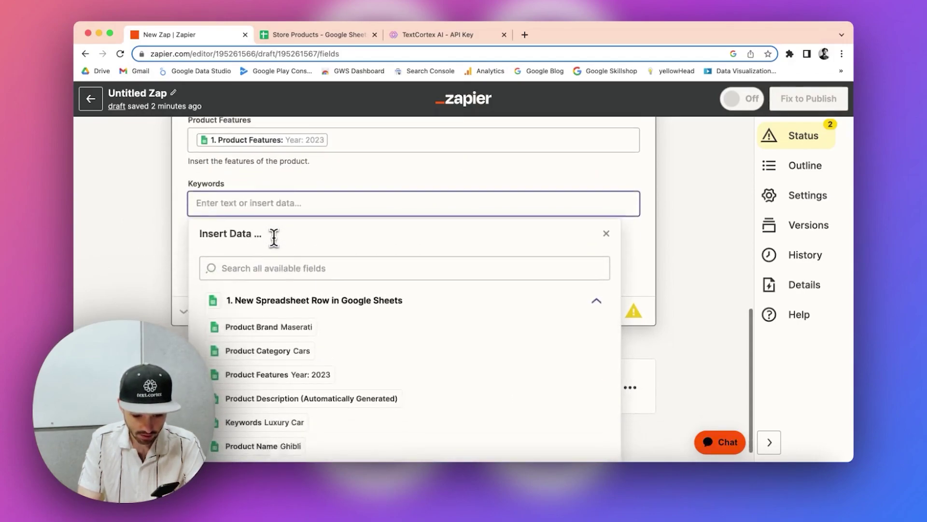
{"action": "scroll", "coordinate": [296, 362], "scroll_direction": "down", "scroll_amount": 1}
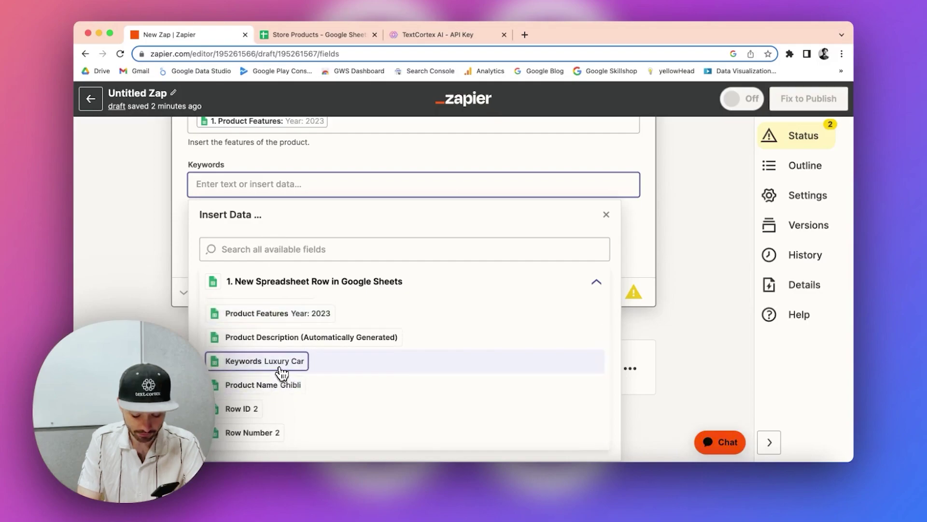
{"action": "left_click", "coordinate": [251, 361]}
{"action": "left_click", "coordinate": [140, 182]}
{"action": "scroll", "coordinate": [214, 233], "scroll_direction": "up", "scroll_amount": 3}
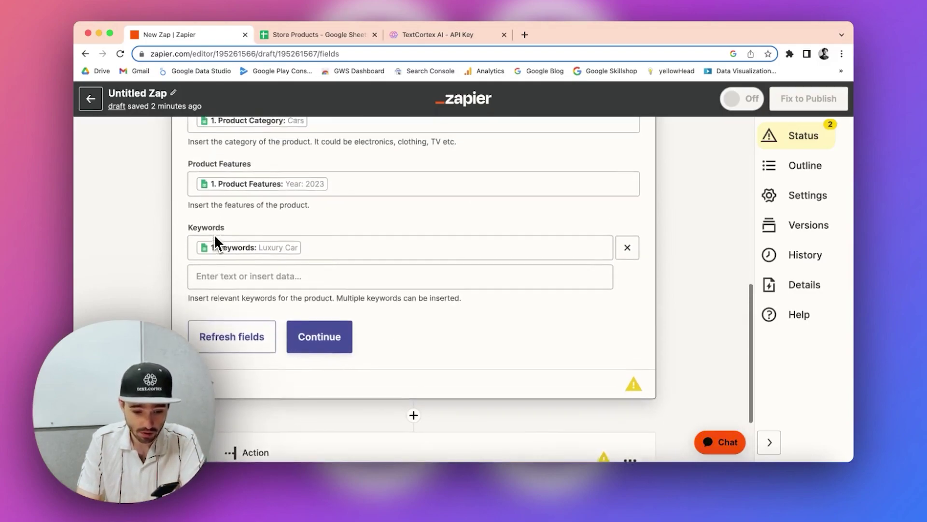
{"action": "scroll", "coordinate": [215, 243], "scroll_direction": "down", "scroll_amount": 1}
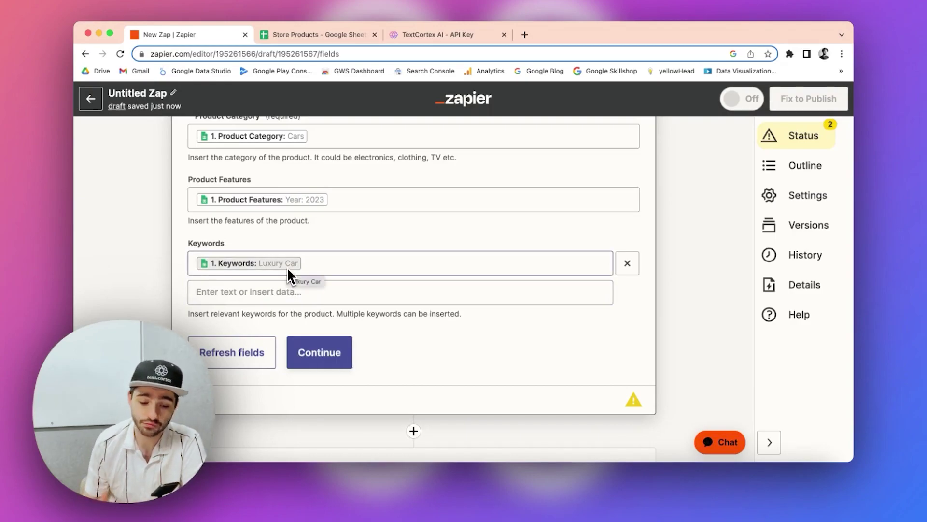
Review the Maserati Ghibli sample data and run Test action to generate its description
{"action": "left_click", "coordinate": [318, 355]}
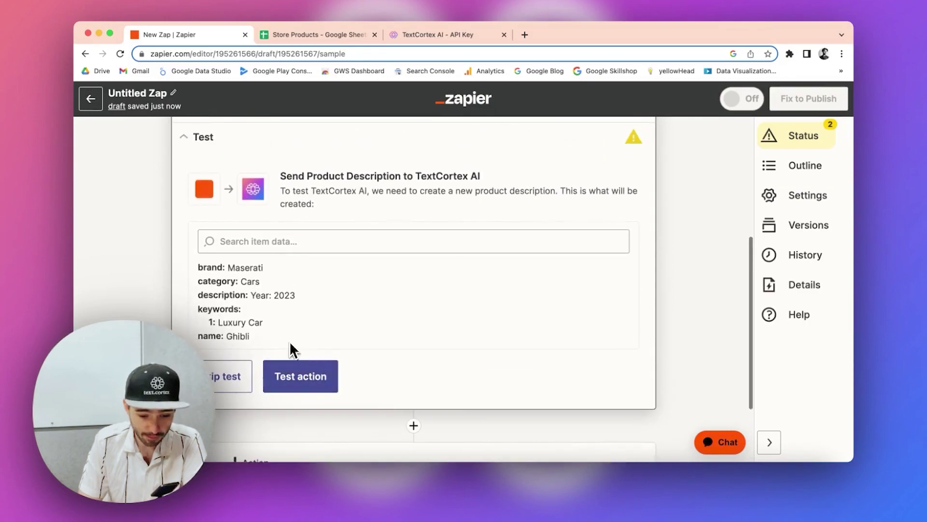
{"action": "left_click_drag", "start_coordinate": [257, 335], "coordinate": [239, 308]}
{"action": "left_click", "coordinate": [193, 262]}
{"action": "left_click", "coordinate": [239, 308]}
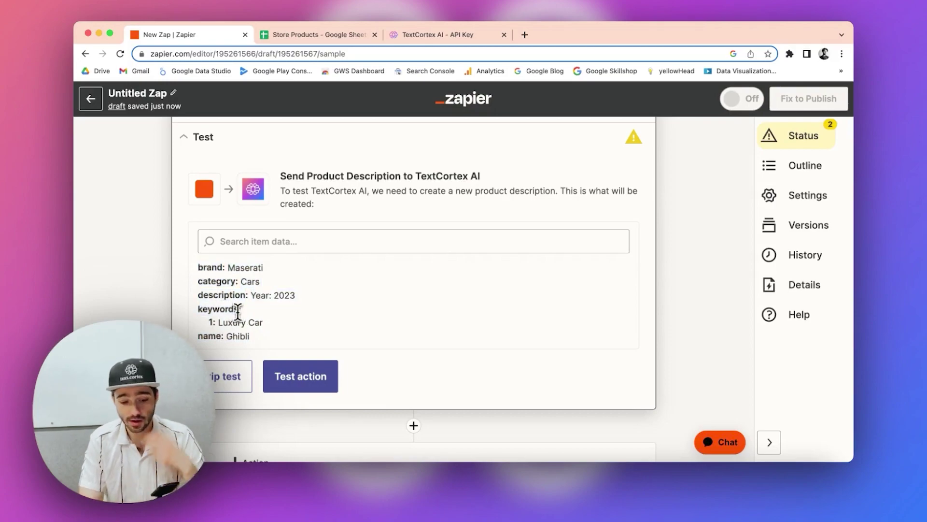
{"action": "left_click", "coordinate": [297, 379]}
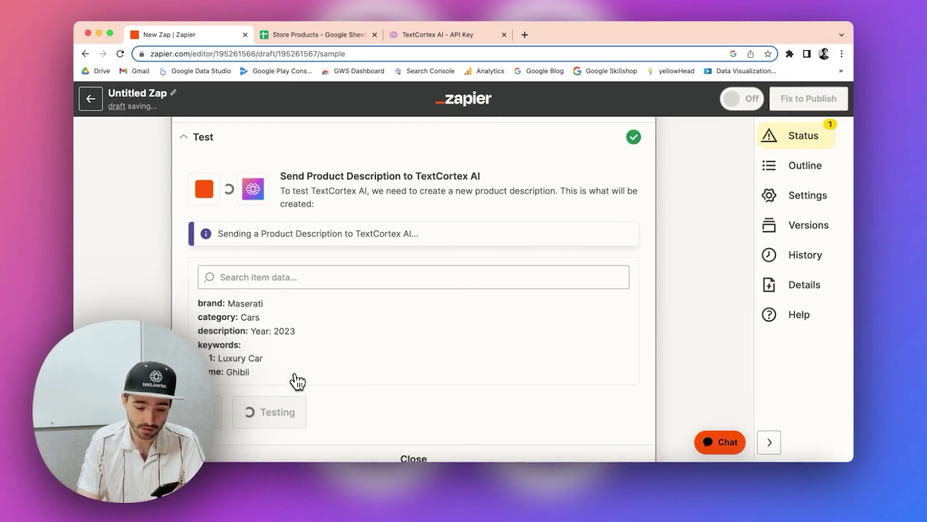
{"action": "scroll", "coordinate": [297, 382], "scroll_direction": "down", "scroll_amount": 2}
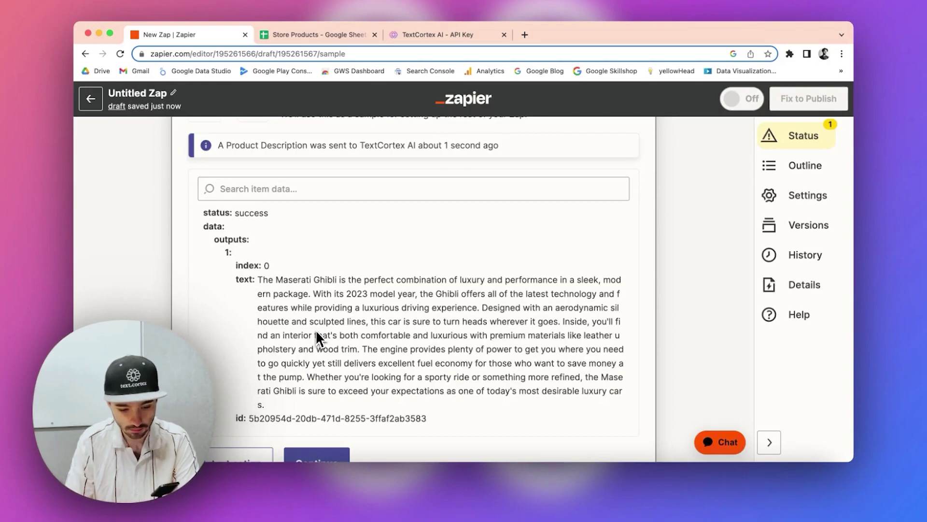
{"action": "scroll", "coordinate": [315, 329], "scroll_direction": "down", "scroll_amount": 1}
{"action": "scroll", "coordinate": [316, 332], "scroll_direction": "down", "scroll_amount": 1}
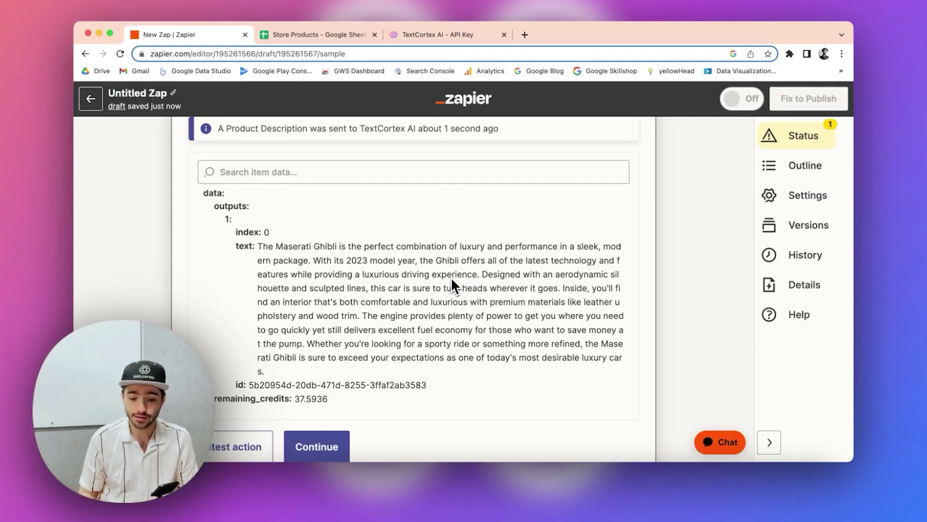
{"action": "scroll", "coordinate": [453, 281], "scroll_direction": "down", "scroll_amount": 1}
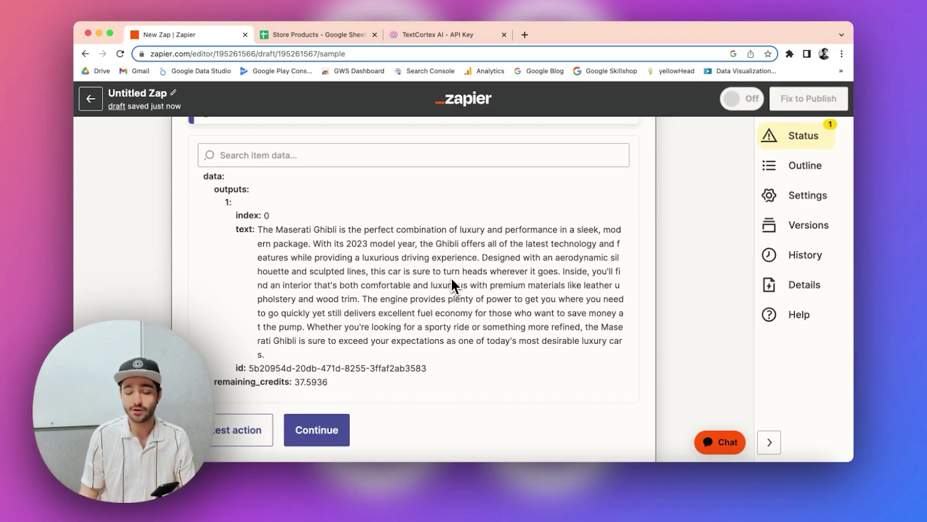
{"action": "scroll", "coordinate": [451, 279], "scroll_direction": "down", "scroll_amount": 5}
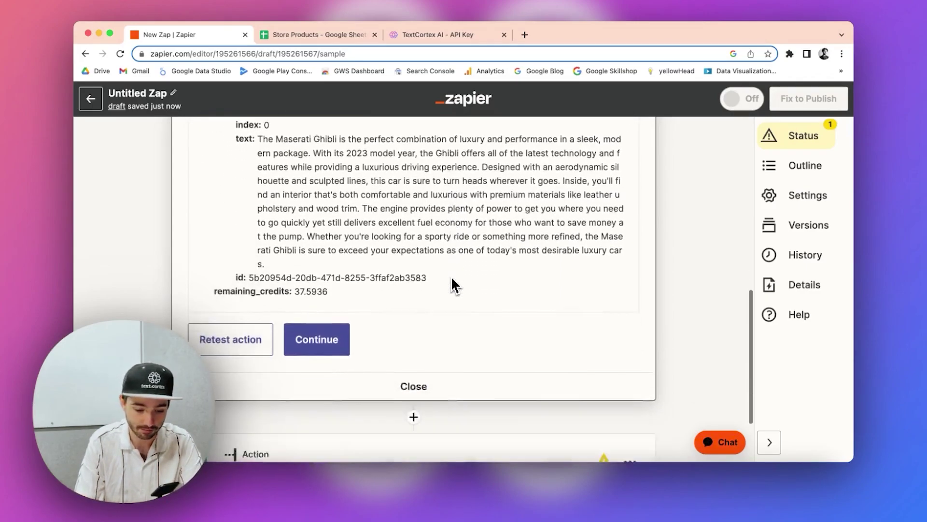
{"action": "left_click", "coordinate": [319, 290]}
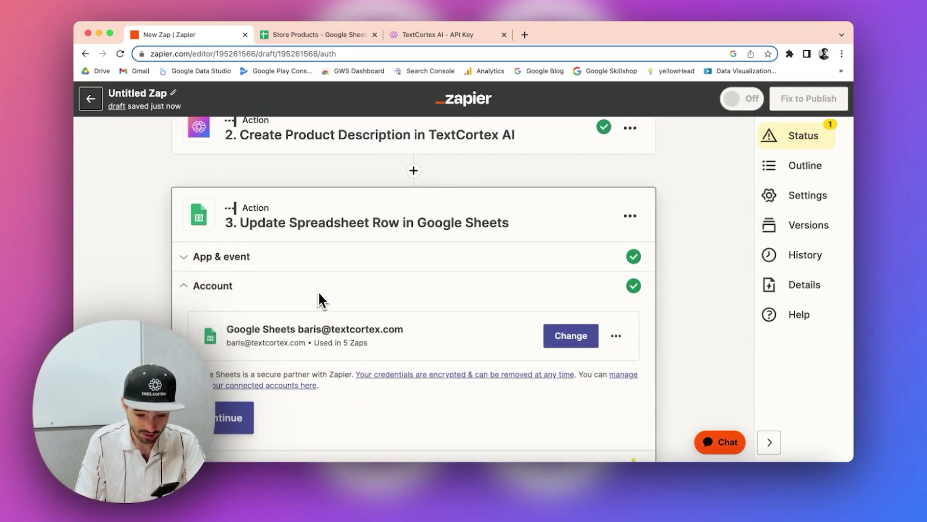
{"action": "scroll", "coordinate": [306, 277], "scroll_direction": "up", "scroll_amount": 3}
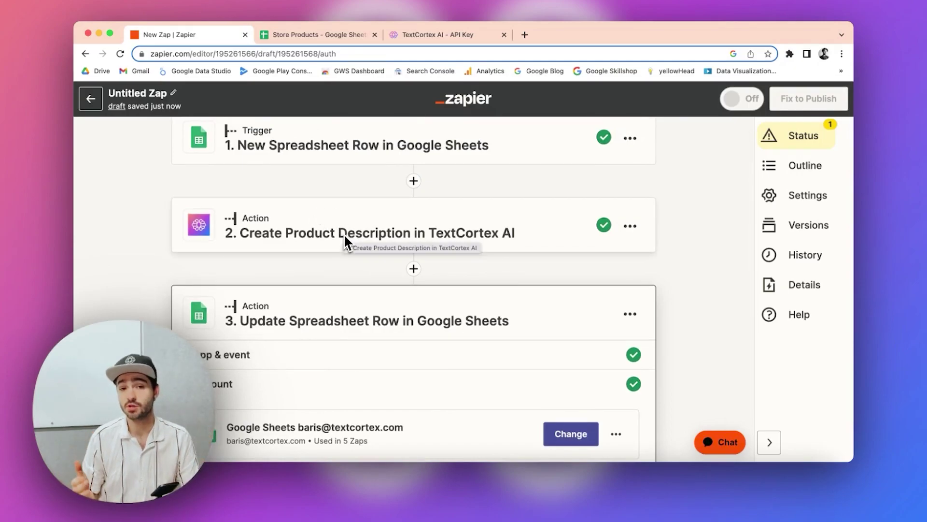
{"action": "scroll", "coordinate": [344, 233], "scroll_direction": "down", "scroll_amount": 5}
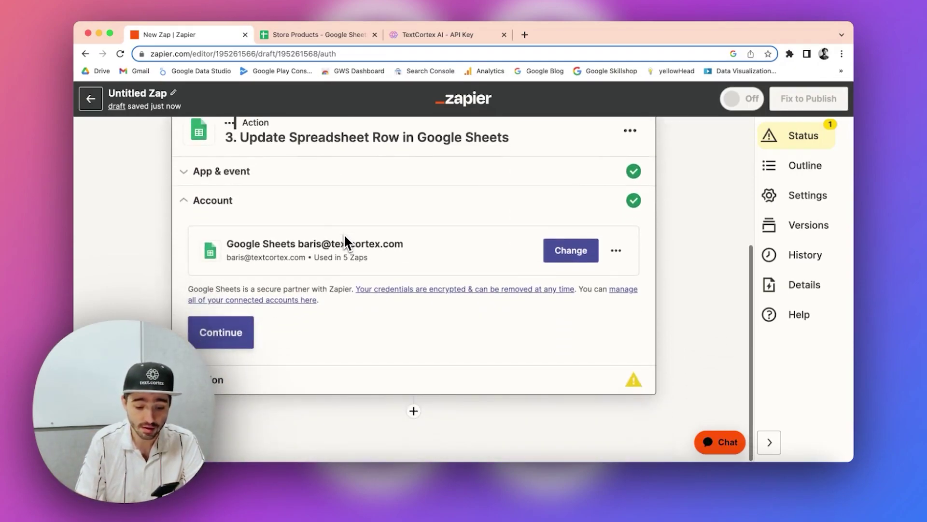
{"action": "scroll", "coordinate": [266, 333], "scroll_direction": "up", "scroll_amount": 1}
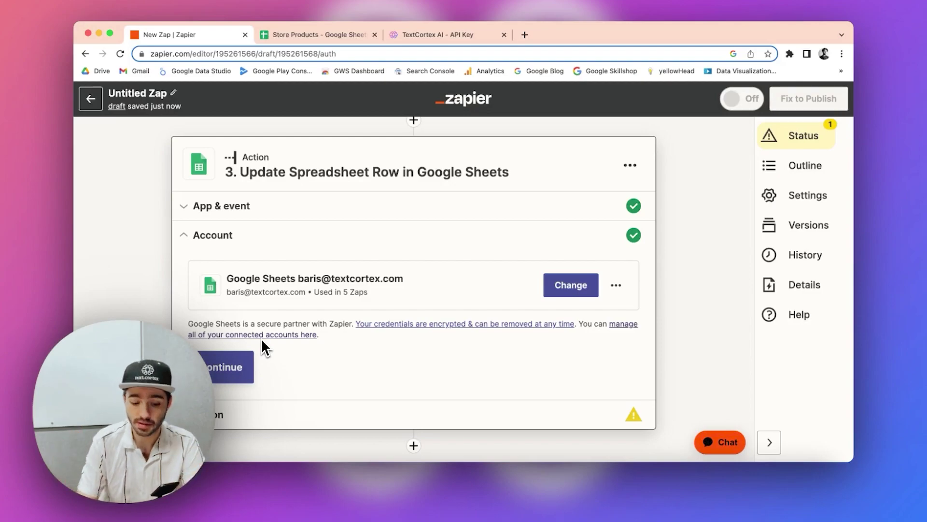
Point the update step at row 2 of Sheet1 in Store Products on My Google Drive
{"action": "left_click", "coordinate": [240, 371]}
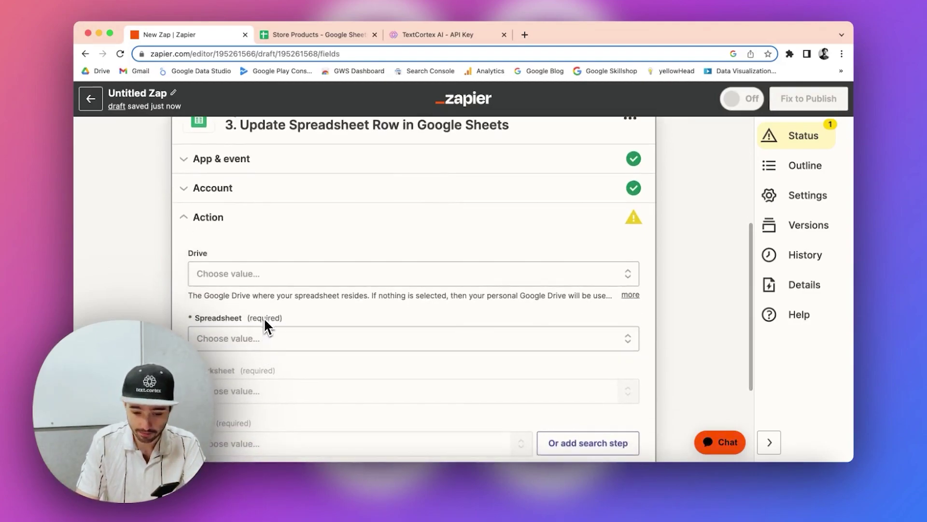
{"action": "scroll", "coordinate": [264, 322], "scroll_direction": "down", "scroll_amount": 3}
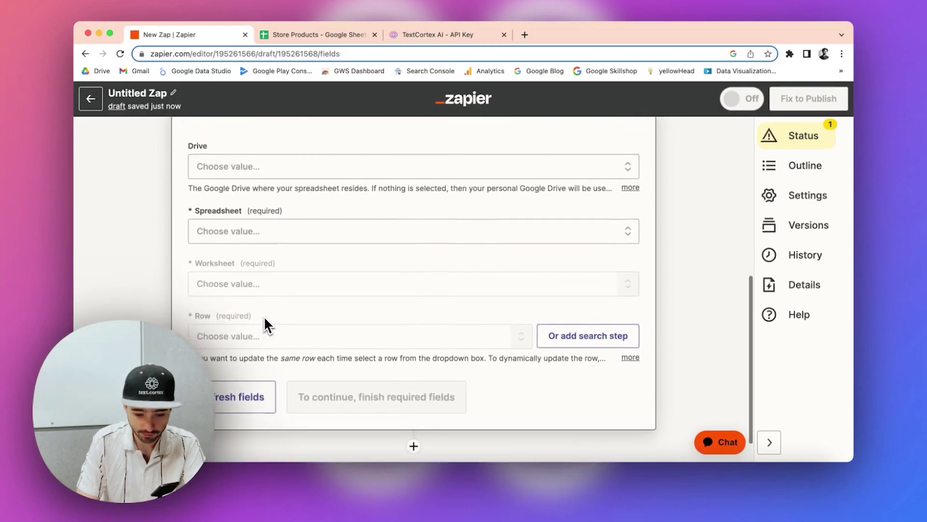
{"action": "scroll", "coordinate": [236, 299], "scroll_direction": "up", "scroll_amount": 5}
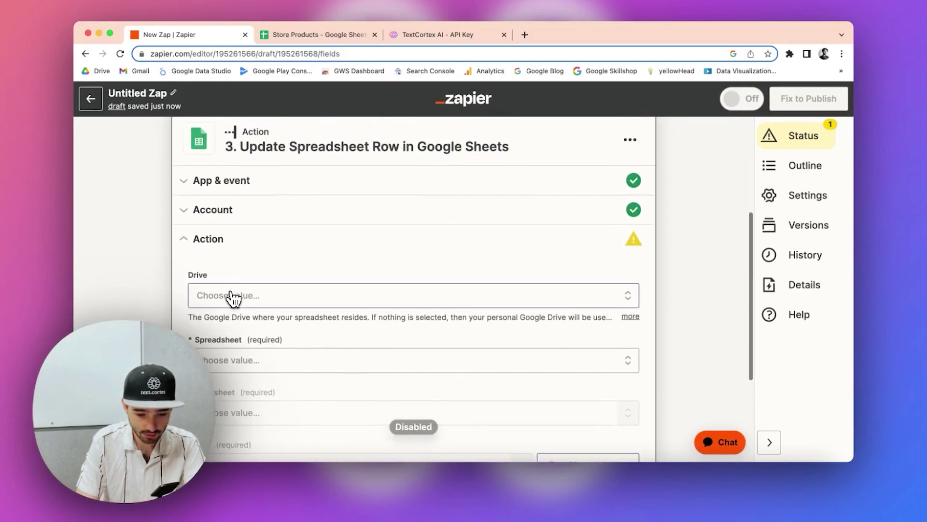
{"action": "left_click", "coordinate": [246, 302]}
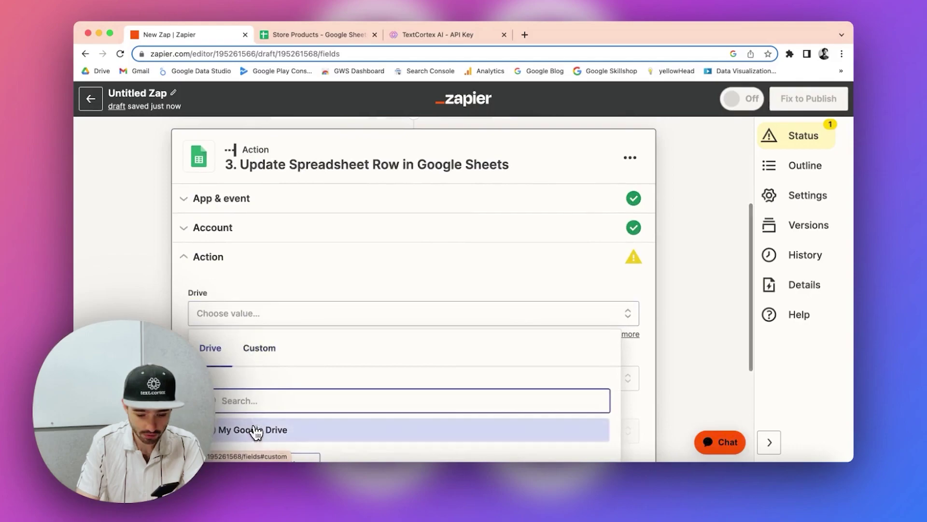
{"action": "left_click", "coordinate": [248, 430]}
{"action": "left_click", "coordinate": [247, 357]}
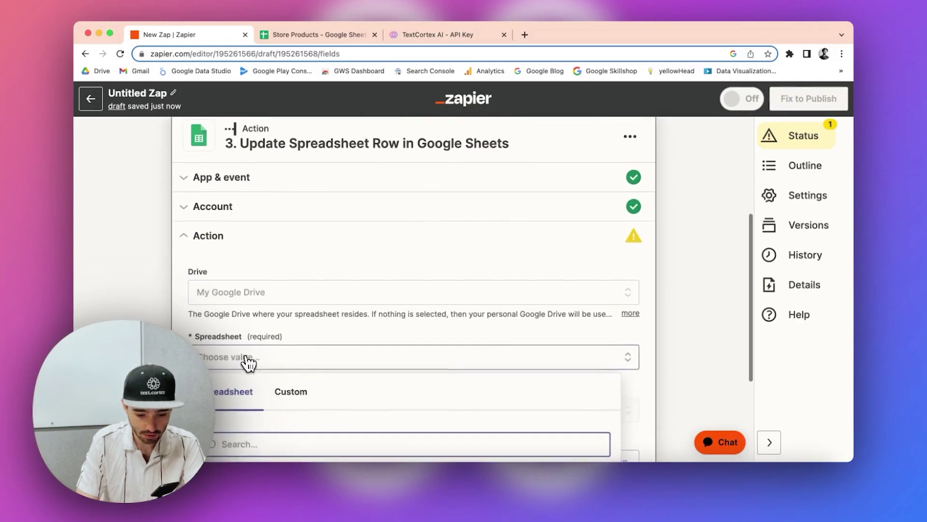
{"action": "type", "text": "store produc"}
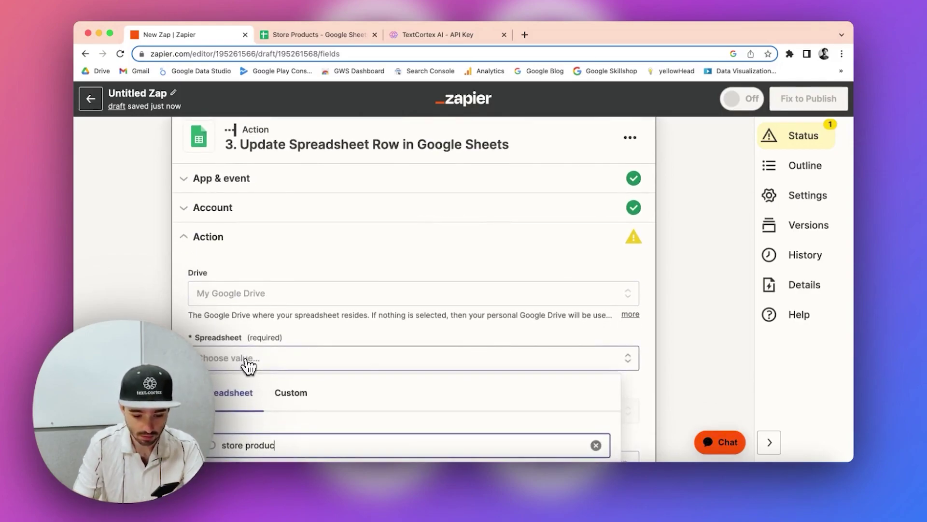
{"action": "left_click", "coordinate": [232, 446]}
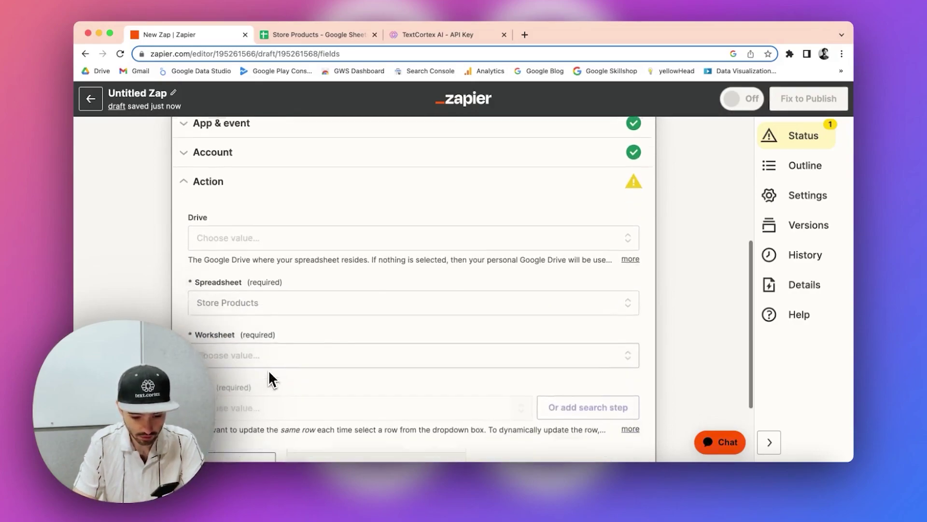
{"action": "left_click", "coordinate": [281, 334]}
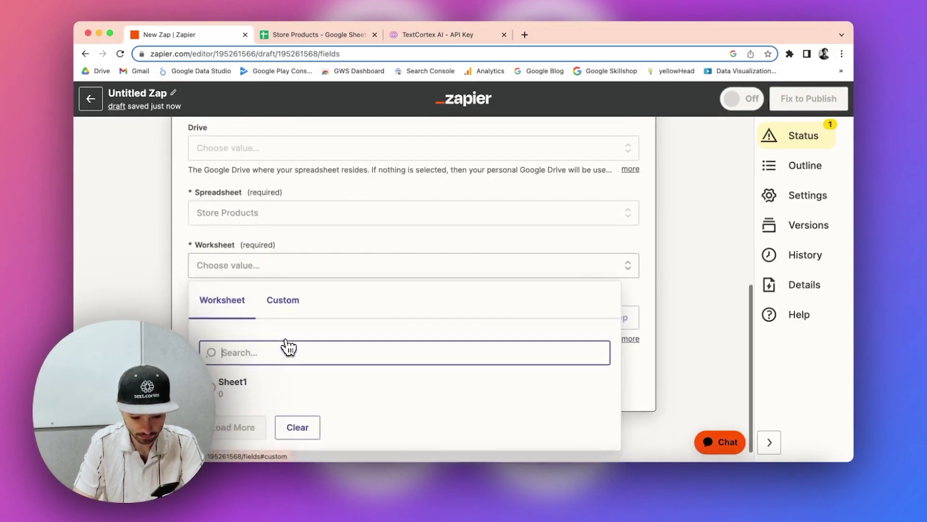
{"action": "left_click", "coordinate": [275, 357]}
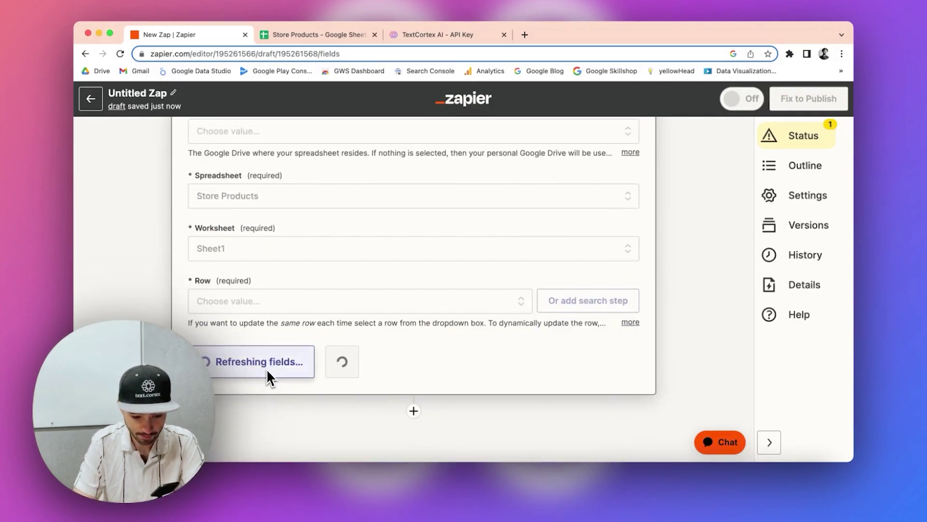
{"action": "left_click", "coordinate": [282, 308]}
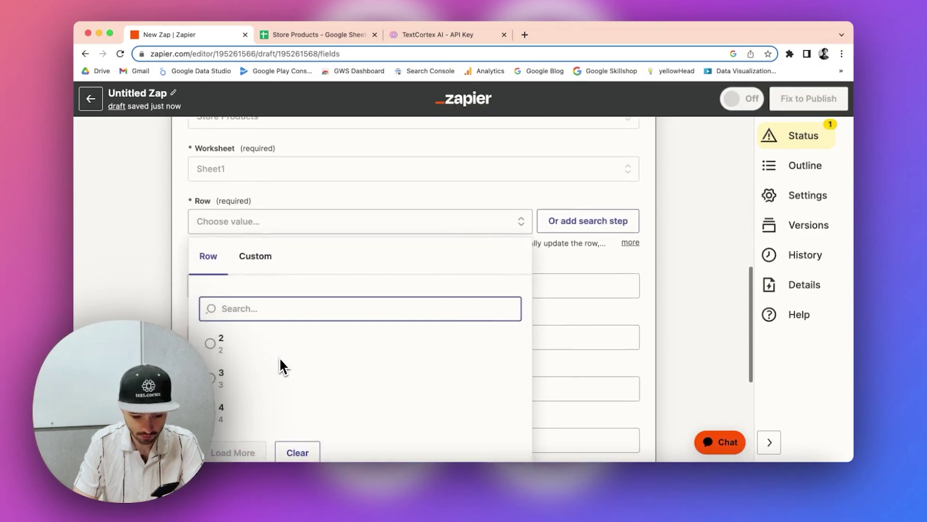
{"action": "left_click", "coordinate": [231, 355]}
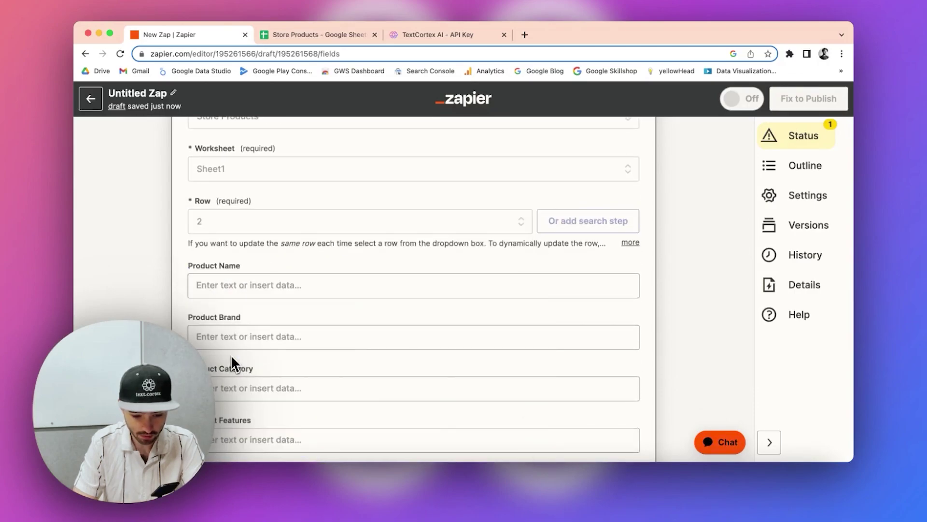
Map TextCortex's Generated Text output into the Product Description field
{"action": "scroll", "coordinate": [244, 240], "scroll_direction": "down", "scroll_amount": 1}
{"action": "left_click", "coordinate": [246, 244]}
{"action": "scroll", "coordinate": [263, 248], "scroll_direction": "down", "scroll_amount": 2}
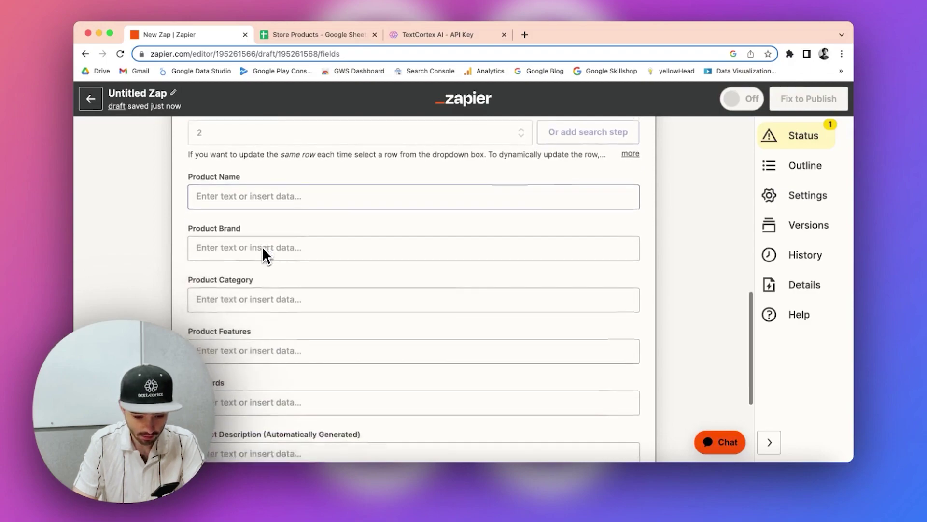
{"action": "scroll", "coordinate": [263, 251], "scroll_direction": "up", "scroll_amount": 1}
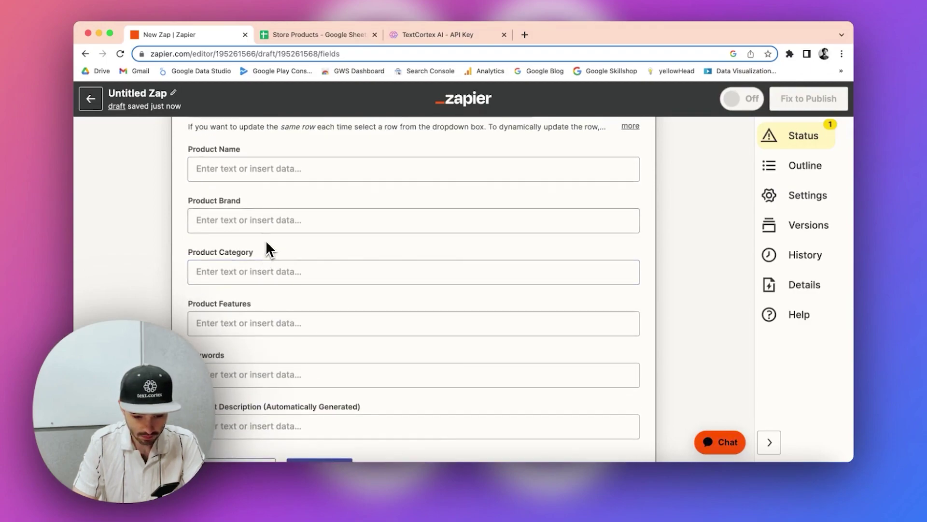
{"action": "scroll", "coordinate": [270, 328], "scroll_direction": "down", "scroll_amount": 1}
{"action": "left_click", "coordinate": [242, 354]}
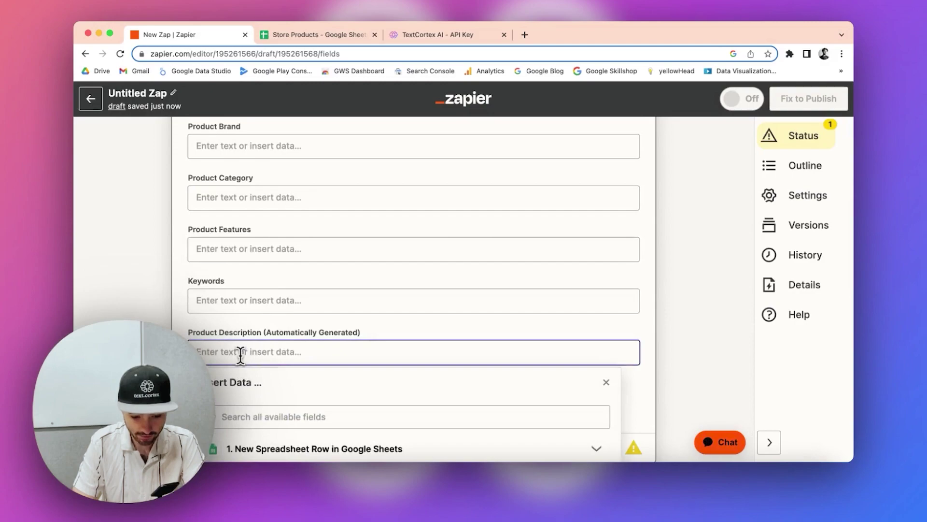
{"action": "scroll", "coordinate": [241, 354], "scroll_direction": "down", "scroll_amount": 2}
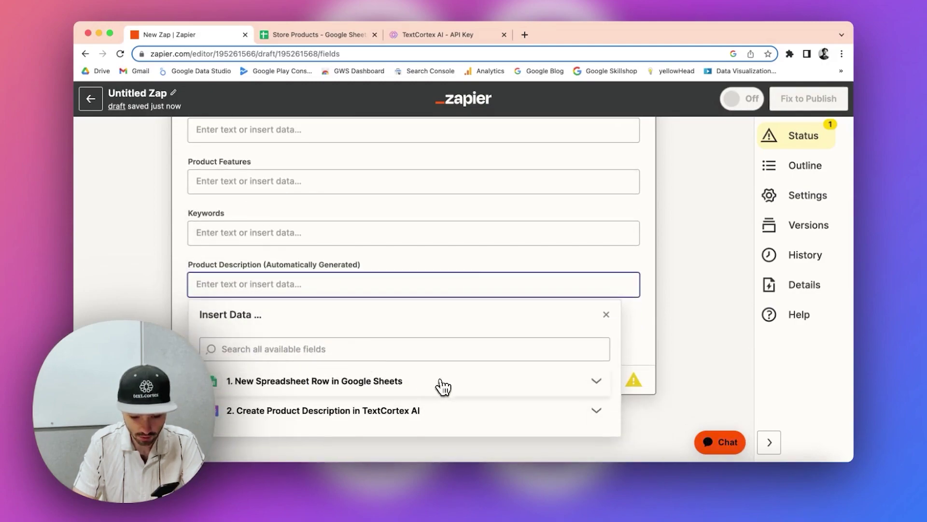
{"action": "left_click", "coordinate": [535, 415]}
{"action": "scroll", "coordinate": [535, 413], "scroll_direction": "down", "scroll_amount": 5}
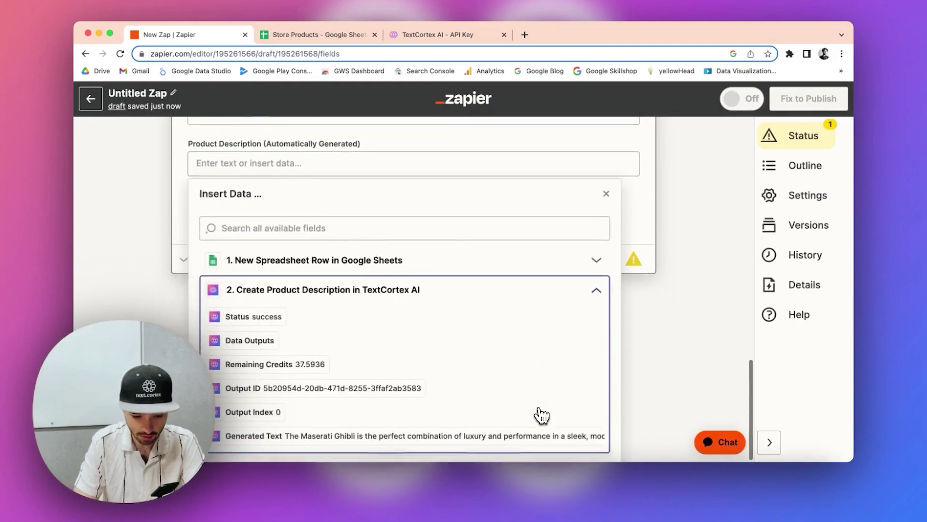
{"action": "left_click", "coordinate": [303, 437]}
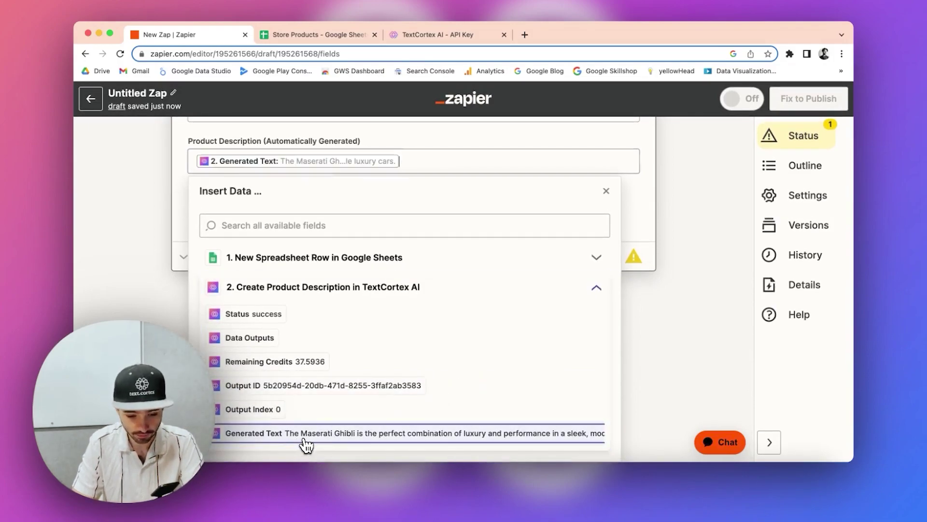
{"action": "left_click", "coordinate": [134, 227]}
{"action": "scroll", "coordinate": [283, 267], "scroll_direction": "up", "scroll_amount": 2}
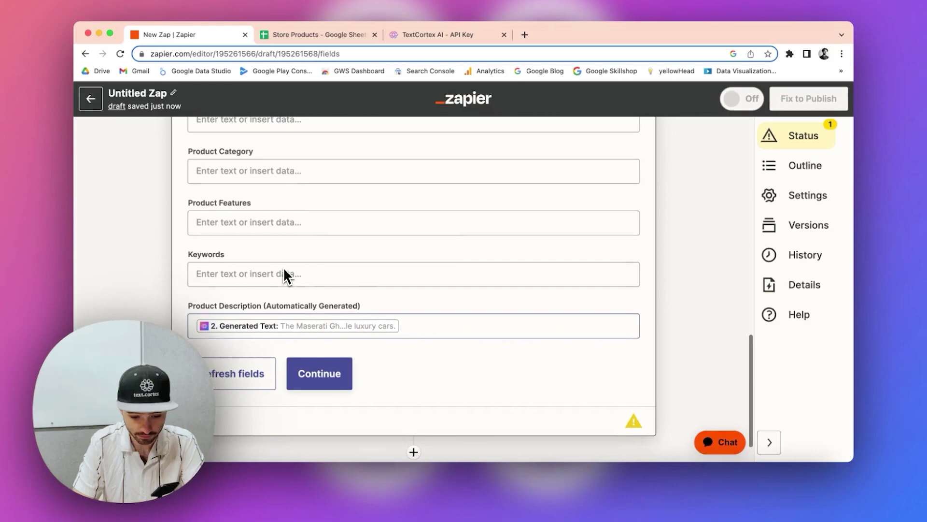
Continue to testing and check that cell F2 of the Ghibli row in Store Products is empty
{"action": "left_click", "coordinate": [309, 374]}
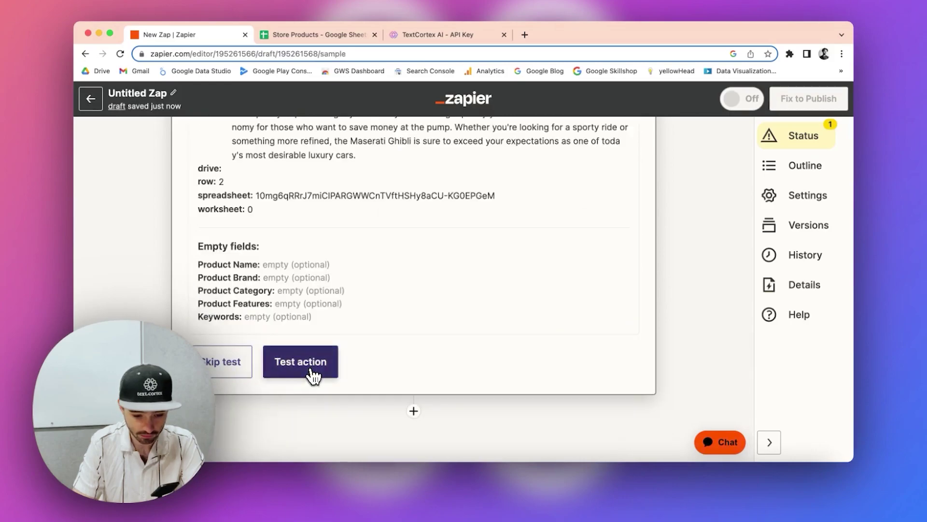
{"action": "scroll", "coordinate": [310, 309], "scroll_direction": "up", "scroll_amount": 2}
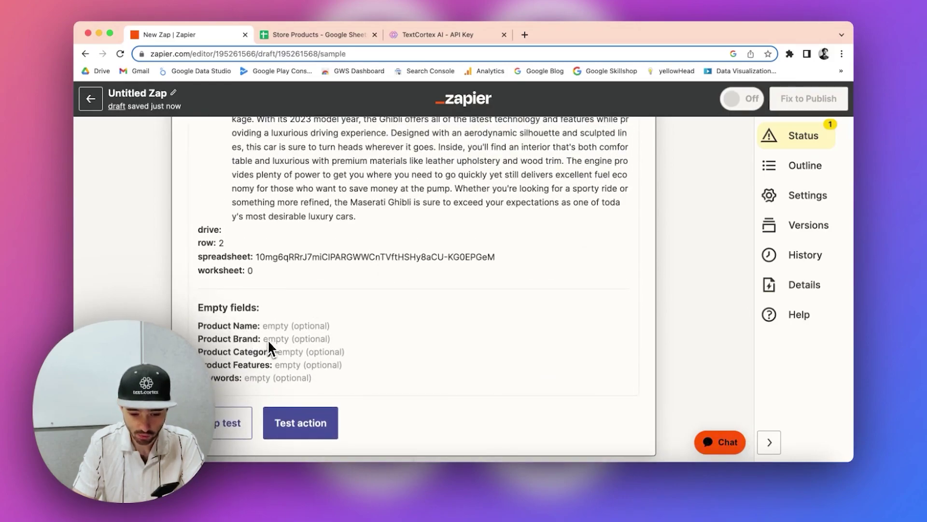
{"action": "left_click", "coordinate": [314, 34]}
{"action": "left_click", "coordinate": [660, 189]}
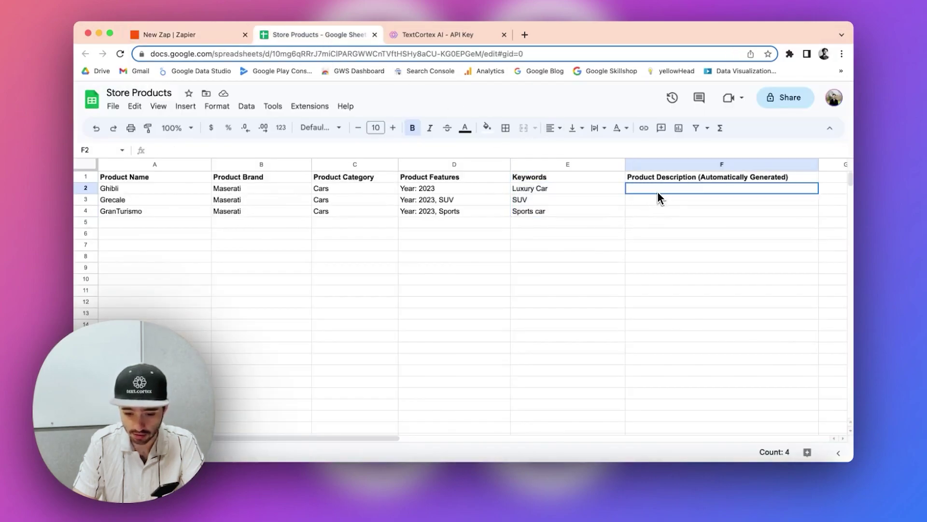
{"action": "left_click", "coordinate": [89, 189]}
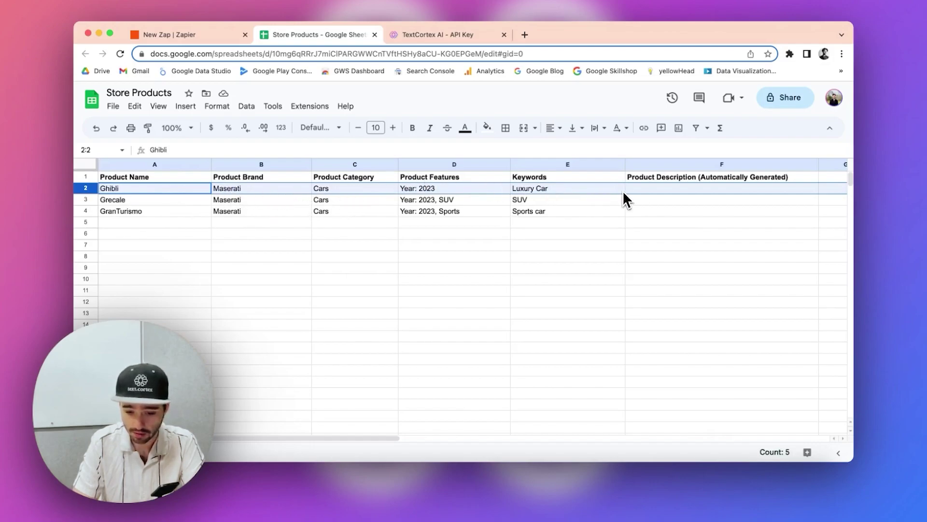
{"action": "left_click", "coordinate": [673, 192]}
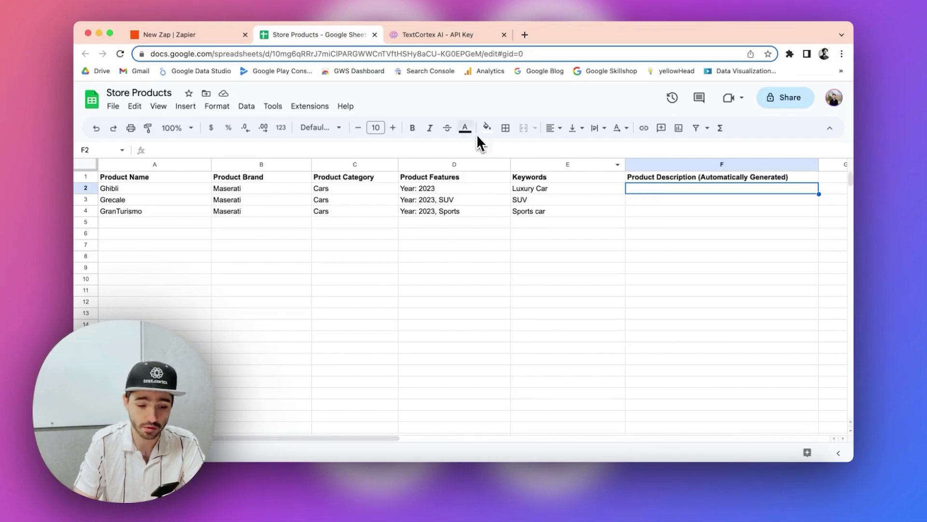
{"action": "left_click", "coordinate": [152, 35]}
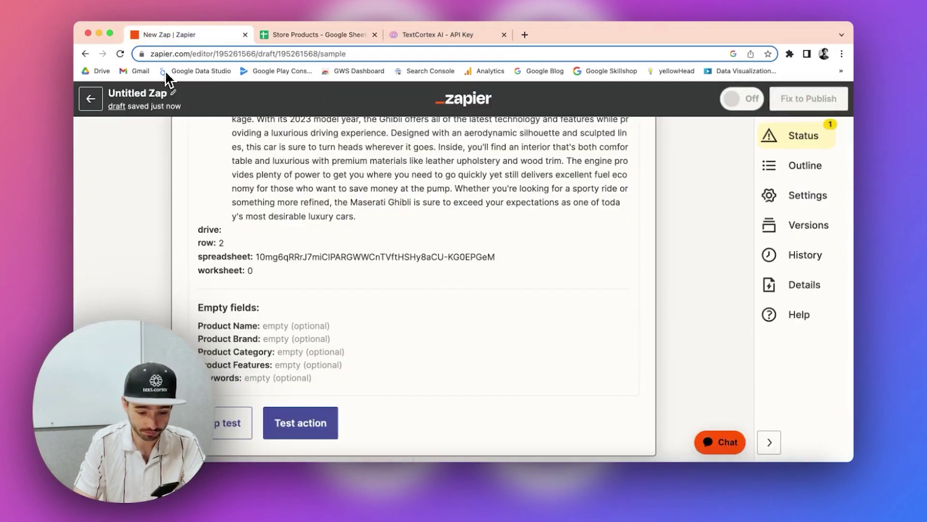
Test the update-row action and check the generated Maserati Ghibli description in cell F2
{"action": "left_click", "coordinate": [294, 421]}
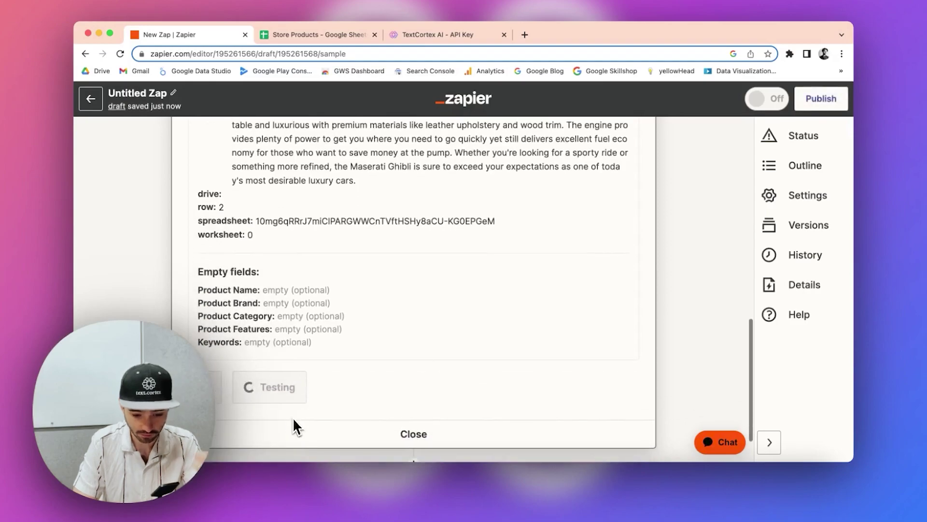
{"action": "left_click", "coordinate": [317, 37]}
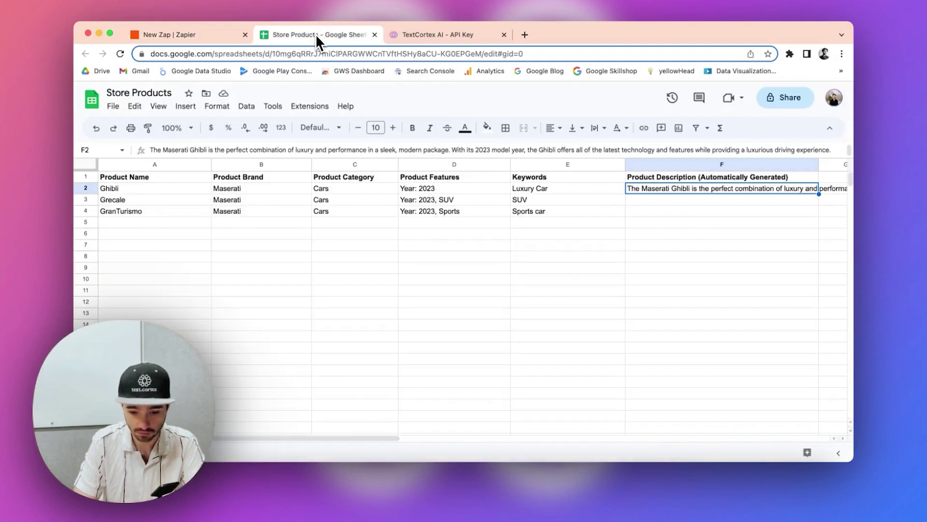